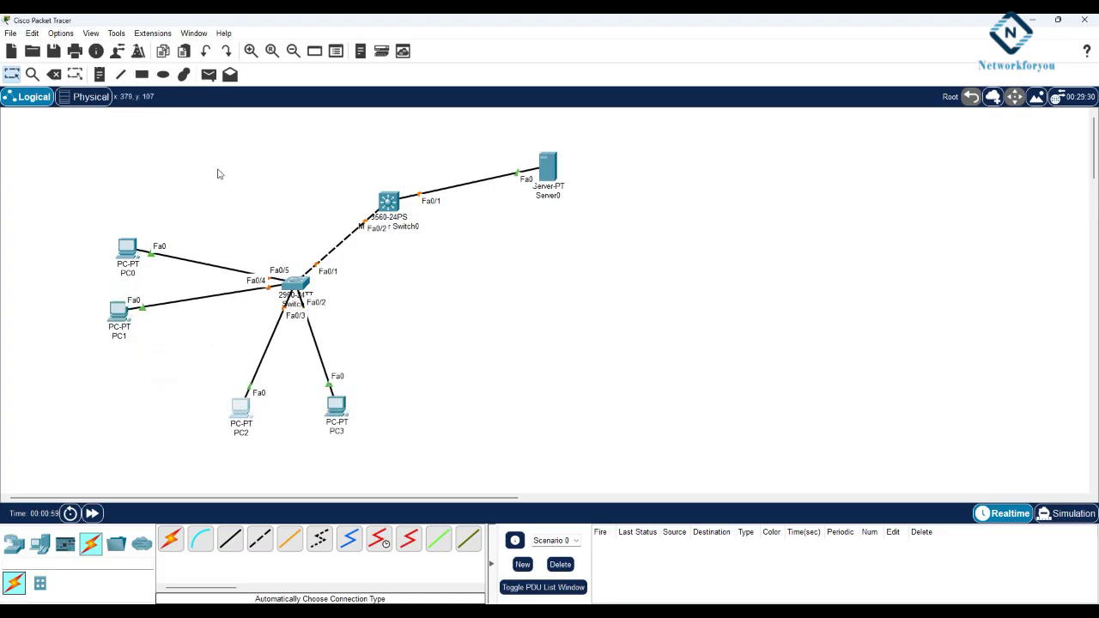
Draw a rectangle with lime green fill (#aaff00) around PC0 and PC1.
{"action": "left_click", "coordinate": [142, 74]}
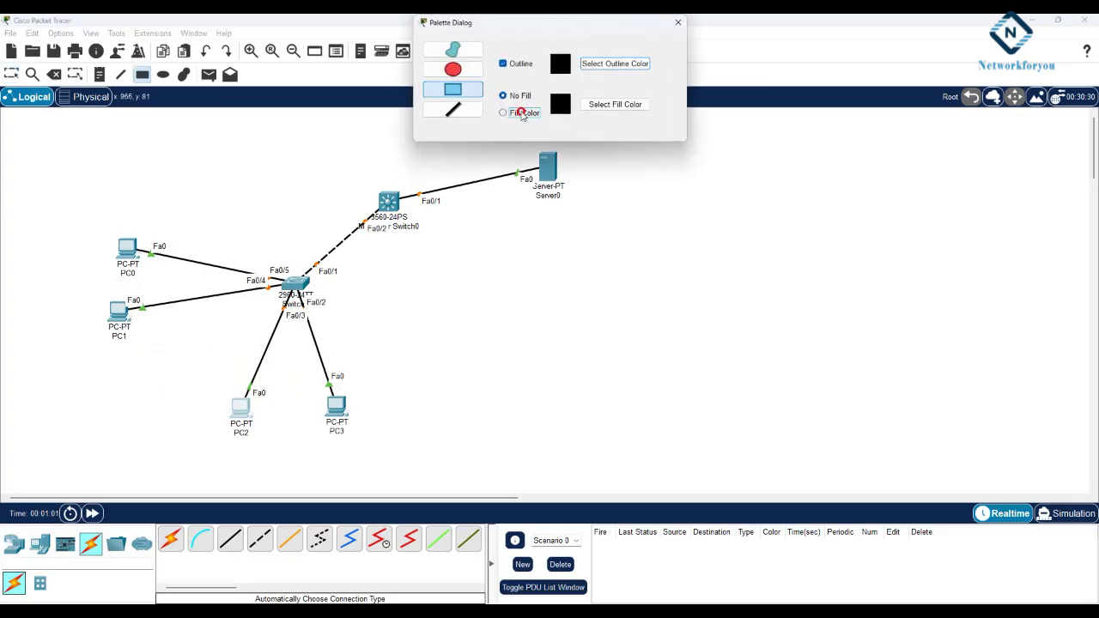
{"action": "left_click", "coordinate": [521, 114]}
{"action": "left_click", "coordinate": [618, 104]}
{"action": "left_click", "coordinate": [525, 219]}
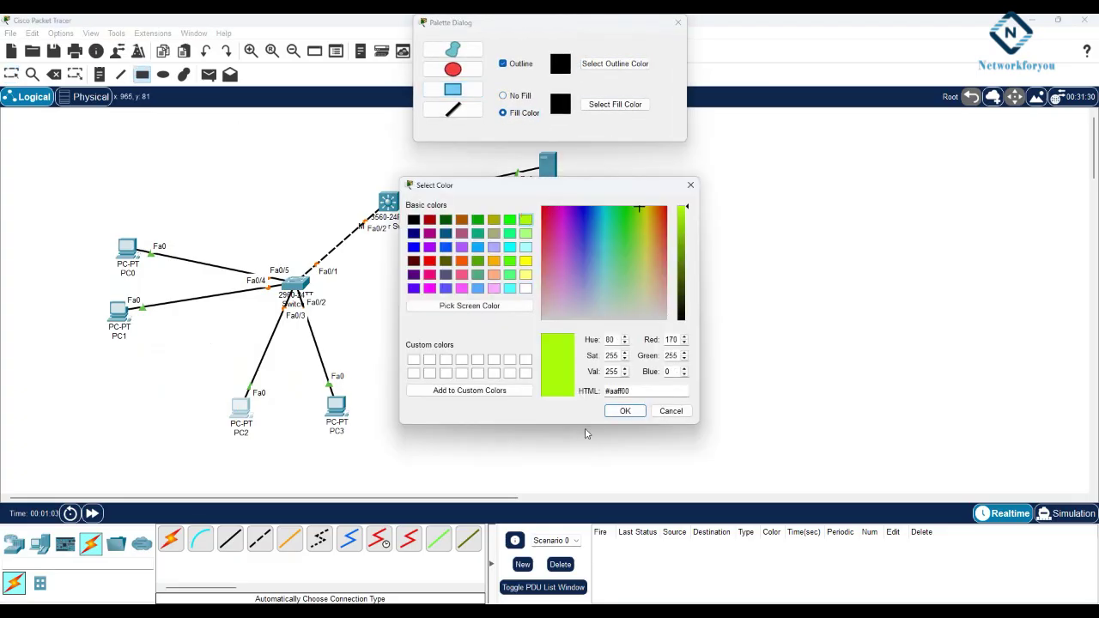
{"action": "left_click", "coordinate": [626, 410]}
{"action": "left_click_drag", "start_coordinate": [72, 220], "coordinate": [199, 347]}
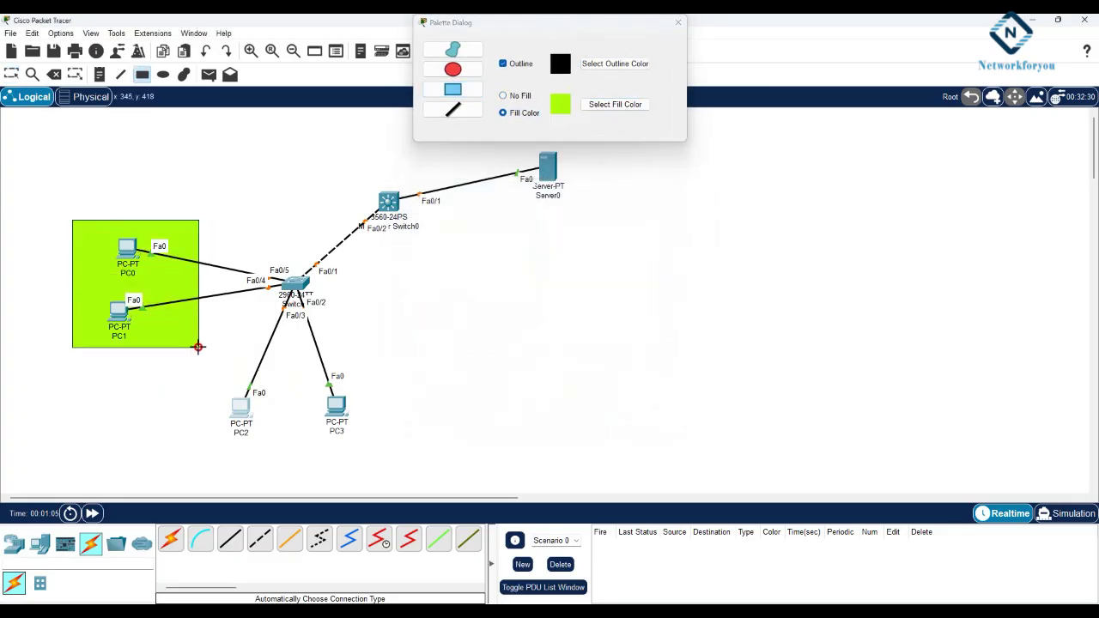
Draw a rectangle with light cyan fill around PC2 and PC3, and close the drawing palette.
{"action": "left_click", "coordinate": [606, 107]}
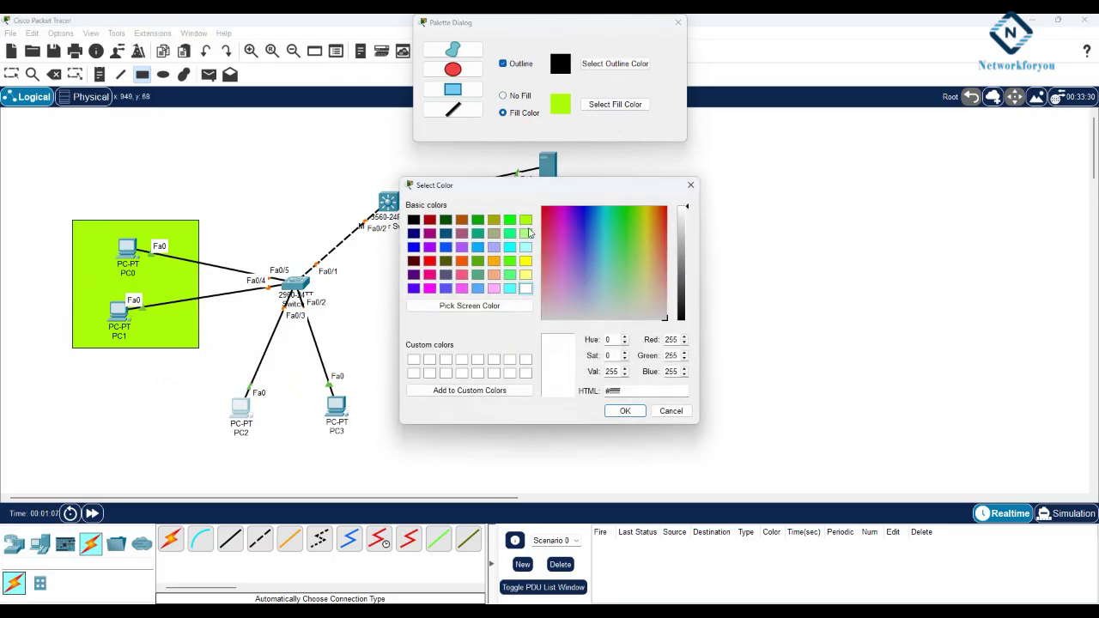
{"action": "left_click", "coordinate": [525, 233]}
{"action": "left_click", "coordinate": [526, 246]}
{"action": "left_click", "coordinate": [623, 410]}
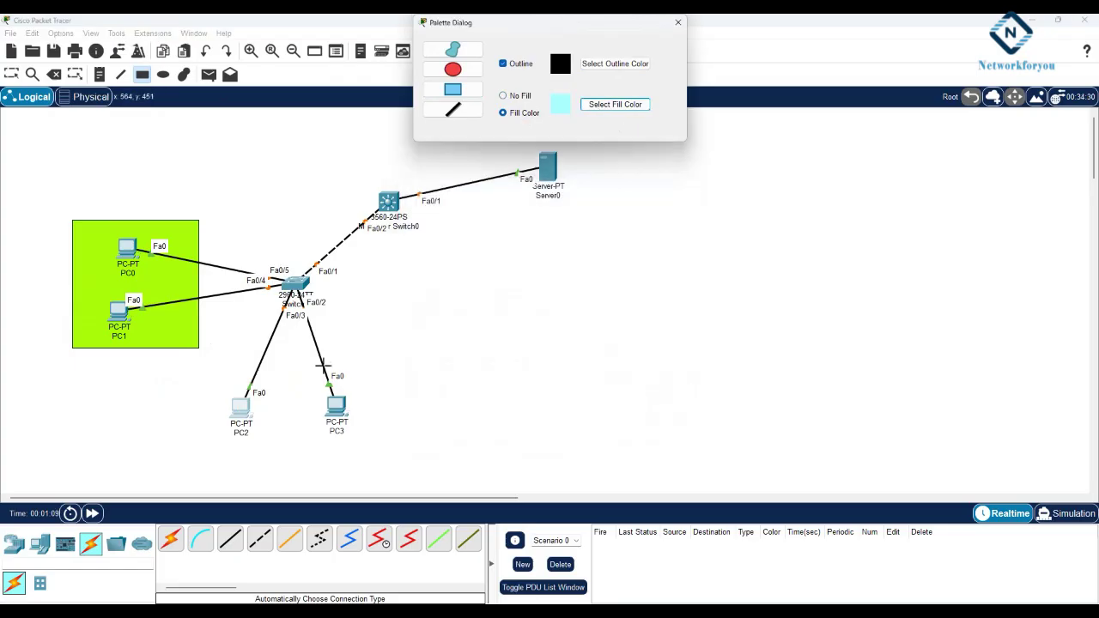
{"action": "left_click_drag", "start_coordinate": [229, 342], "coordinate": [362, 454]}
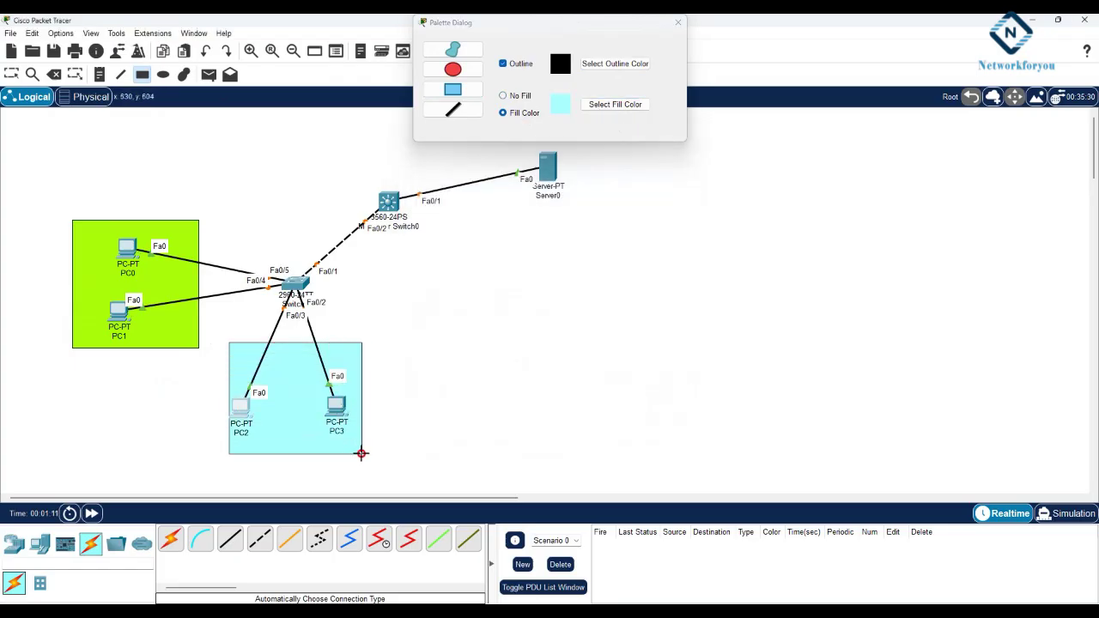
{"action": "left_click", "coordinate": [678, 22]}
{"action": "key", "text": "Escape"}
Open the command line of the 2960 switch in a widened window and enter global configuration mode.
{"action": "left_click", "coordinate": [295, 284]}
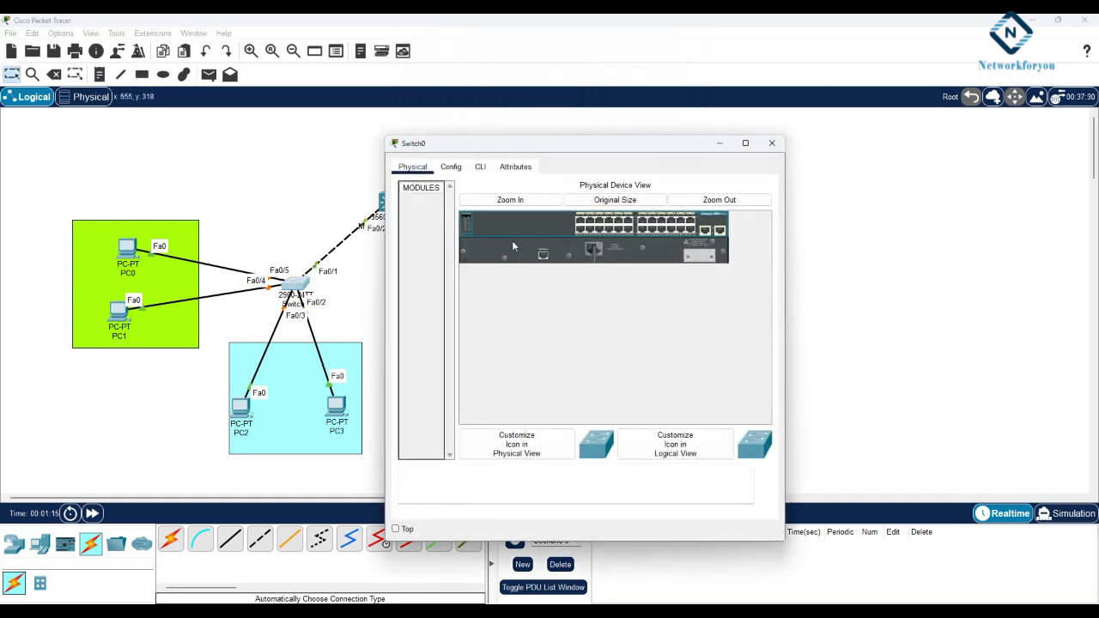
{"action": "left_click", "coordinate": [480, 167]}
{"action": "left_click_drag", "start_coordinate": [783, 271], "coordinate": [921, 271]}
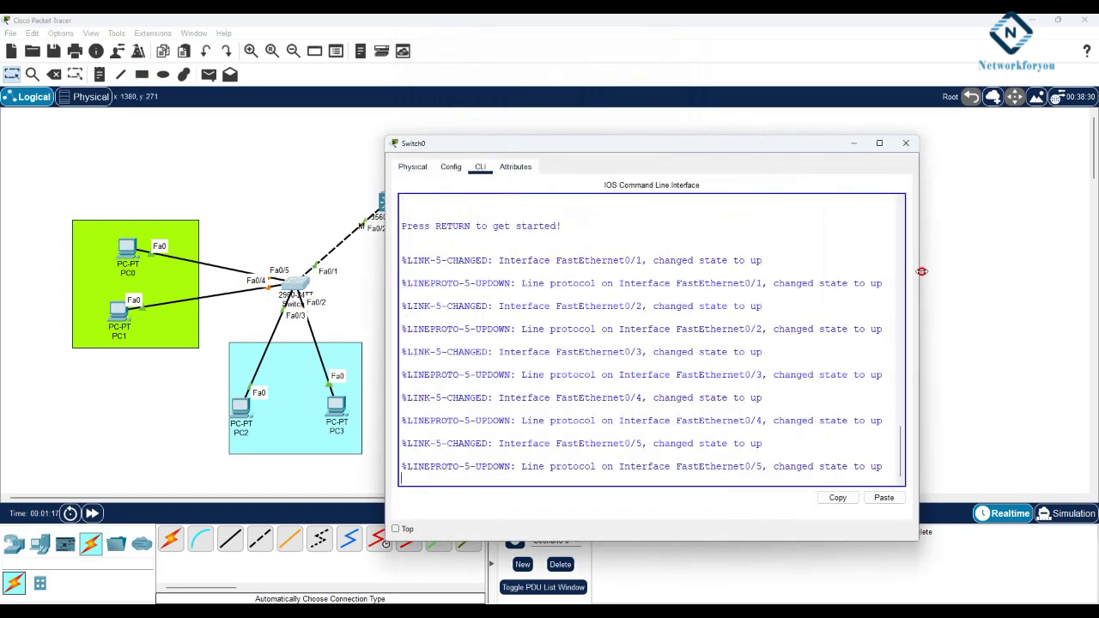
{"action": "left_click_drag", "start_coordinate": [621, 147], "coordinate": [749, 129]}
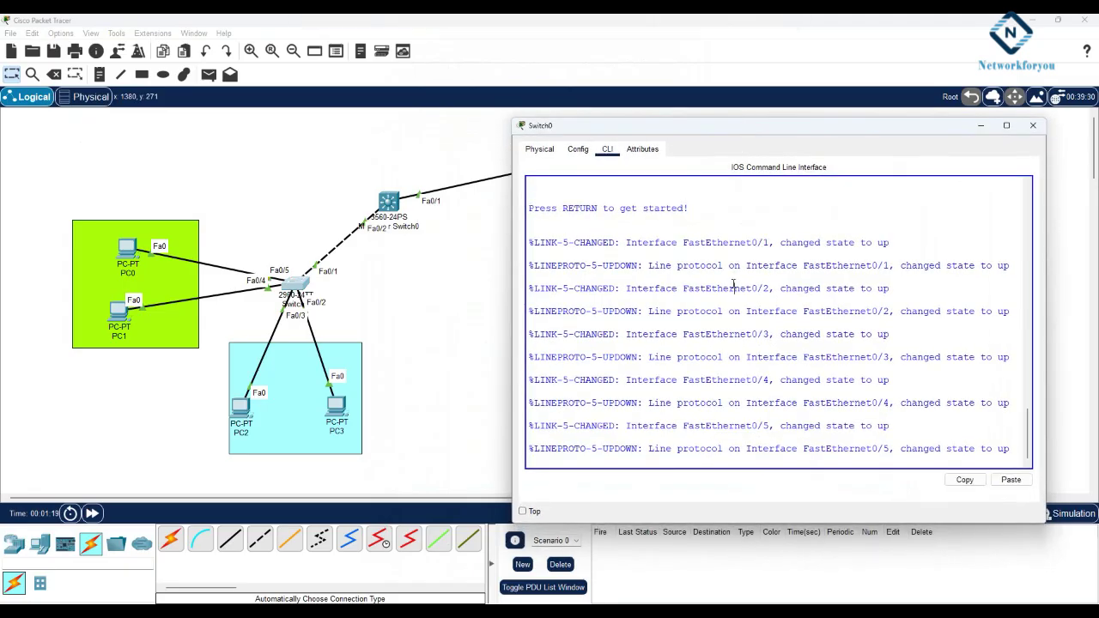
{"action": "key", "text": "Return"}
{"action": "key", "text": "Return"}
{"action": "type", "text": "en"}
{"action": "key", "text": "Return"}
{"action": "type", "text": "config t"}
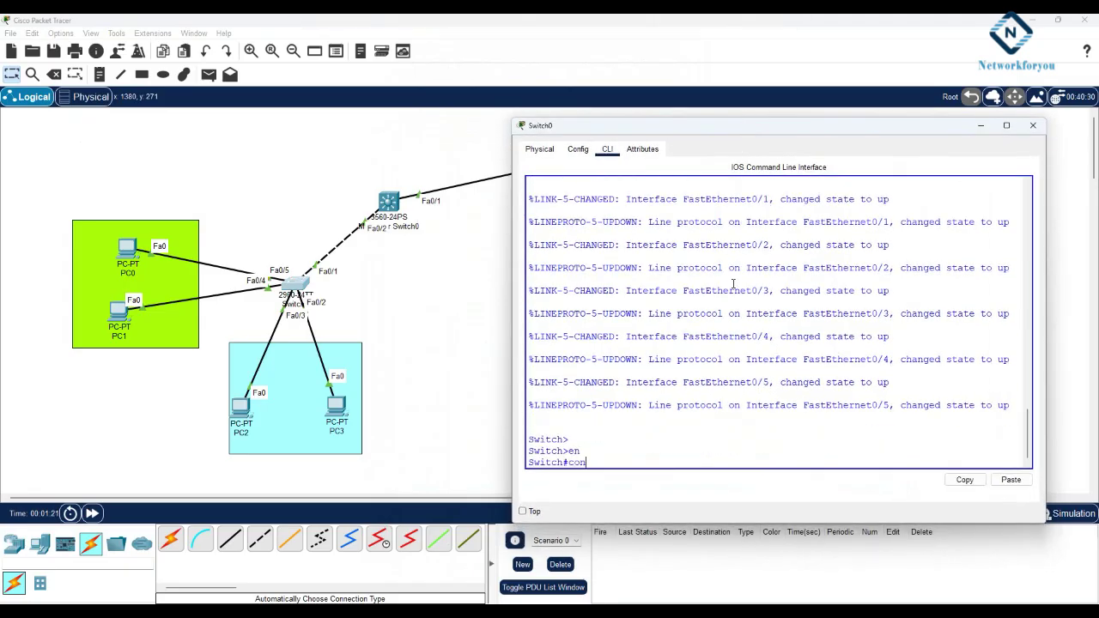
{"action": "key", "text": "Return"}
Set the 2960 switch's hostname to SW1.
{"action": "type", "text": "khs"}
{"action": "key", "text": "BackSpace"}
{"action": "type", "text": "host"}
{"action": "key", "text": "Tab"}
{"action": "type", "text": "SW1"}
{"action": "key", "text": "Return"}
{"action": "key", "text": "Return"}
Create VLAN 10 on SW1 and name it IT.
{"action": "type", "text": "vlan 10"}
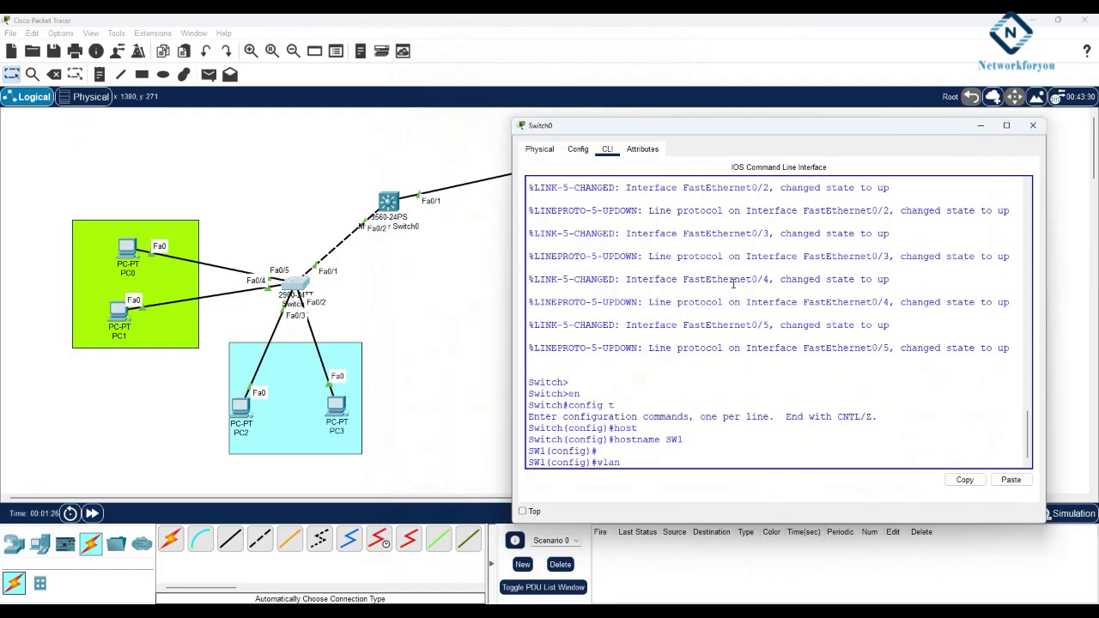
{"action": "key", "text": "Return"}
{"action": "type", "text": "name I"}
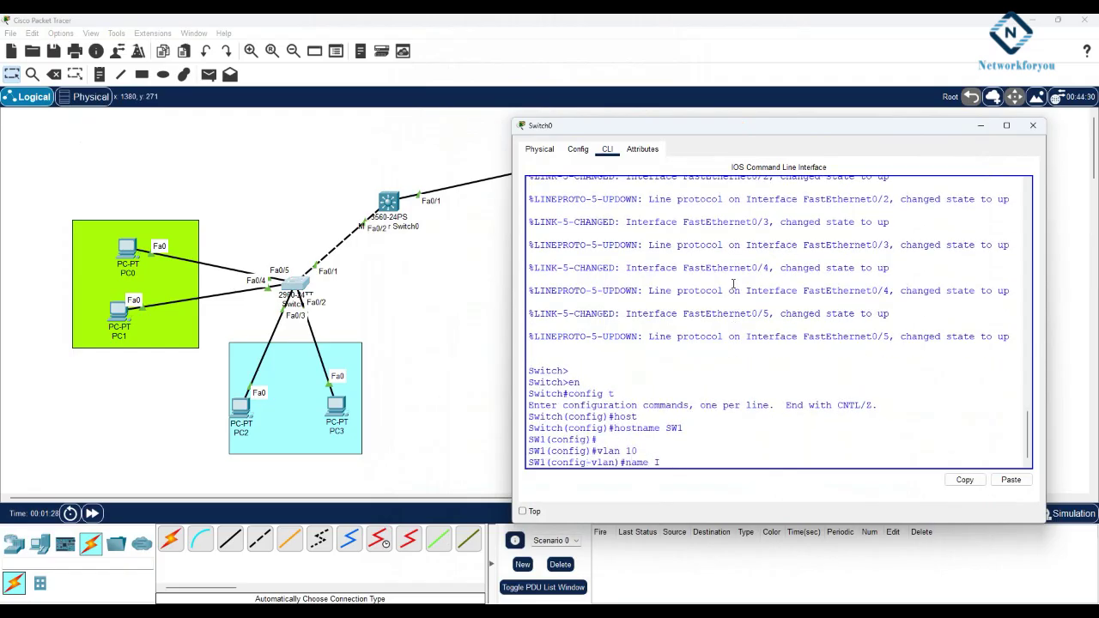
{"action": "type", "text": "T"}
{"action": "key", "text": "Return"}
Create VLAN 20 on SW1, name it HR, and return to global configuration mode.
{"action": "type", "text": "vlan)#vl"}
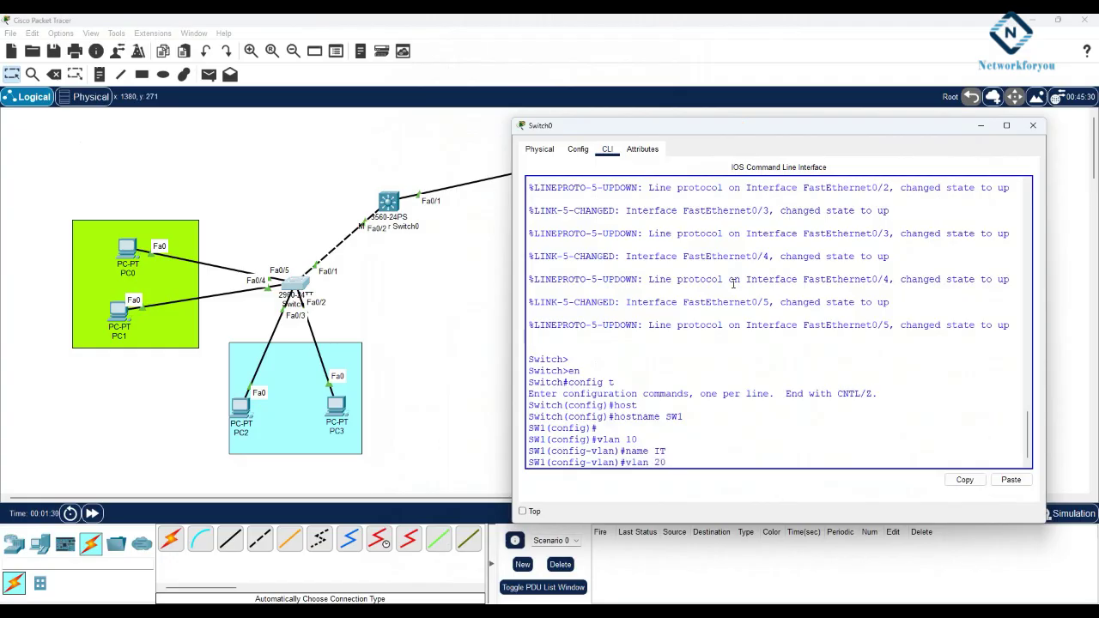
{"action": "type", "text": "an 20"}
{"action": "key", "text": "Return"}
{"action": "type", "text": "name H"}
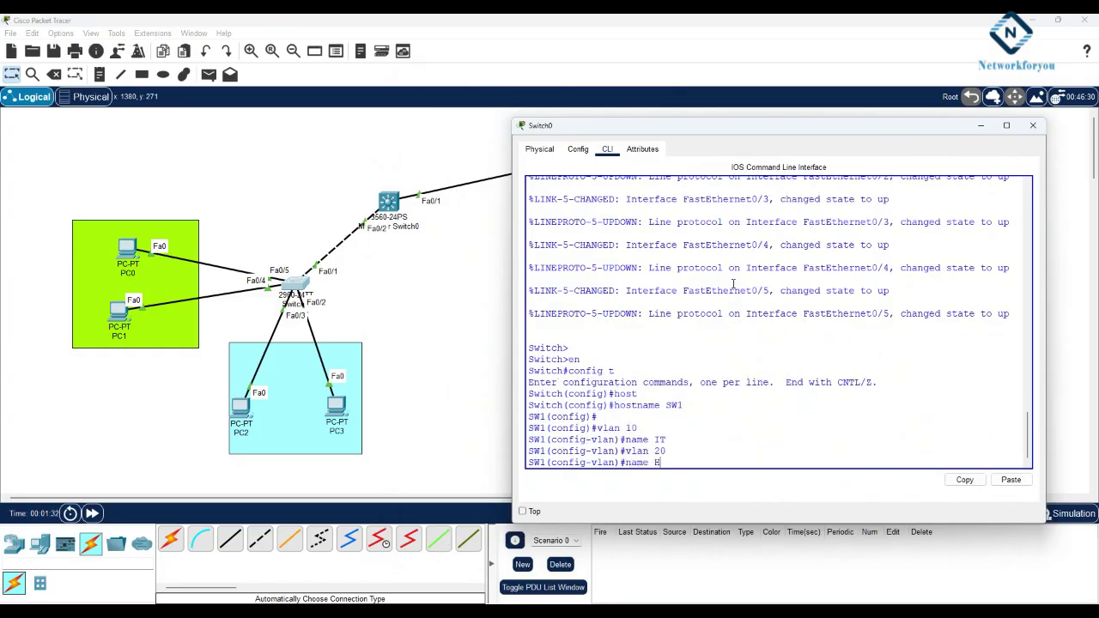
{"action": "type", "text": "R"}
{"action": "key", "text": "Return"}
{"action": "key", "text": "Return"}
{"action": "key", "text": "Return"}
{"action": "key", "text": "Return"}
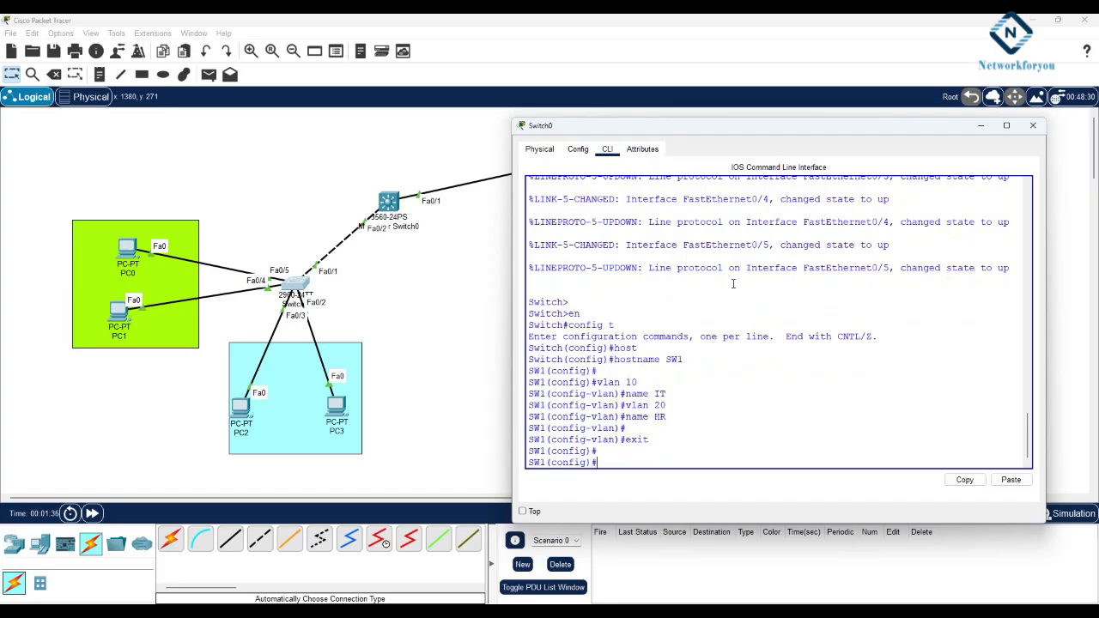
Configure SW1 interface f0/1 as a trunk port and exit the interface configuration.
{"action": "type", "text": "int f0/1"}
{"action": "key", "text": "Return"}
{"action": "type", "text": "sw"}
{"action": "key", "text": "Tab"}
{"action": "type", "text": "mo"}
{"action": "key", "text": "Tab"}
{"action": "type", "text": "tr"}
{"action": "key", "text": "Tab"}
{"action": "key", "text": "Return"}
{"action": "key", "text": "Return"}
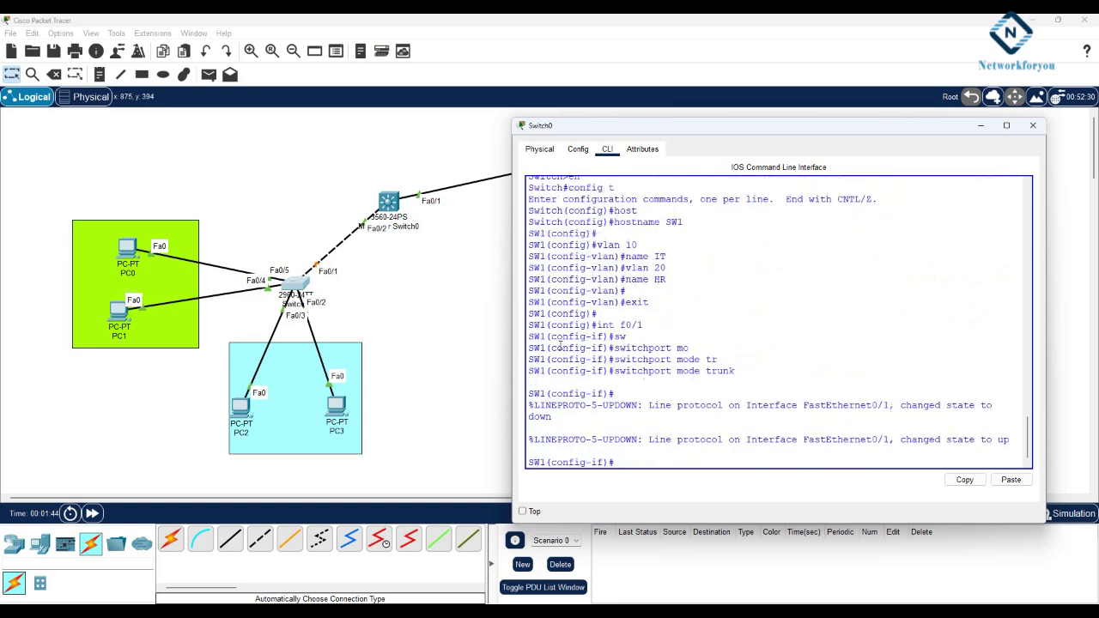
{"action": "key", "text": "Return"}
{"action": "key", "text": "Return"}
{"action": "type", "text": "exit"}
{"action": "key", "text": "Return"}
{"action": "key", "text": "Return"}
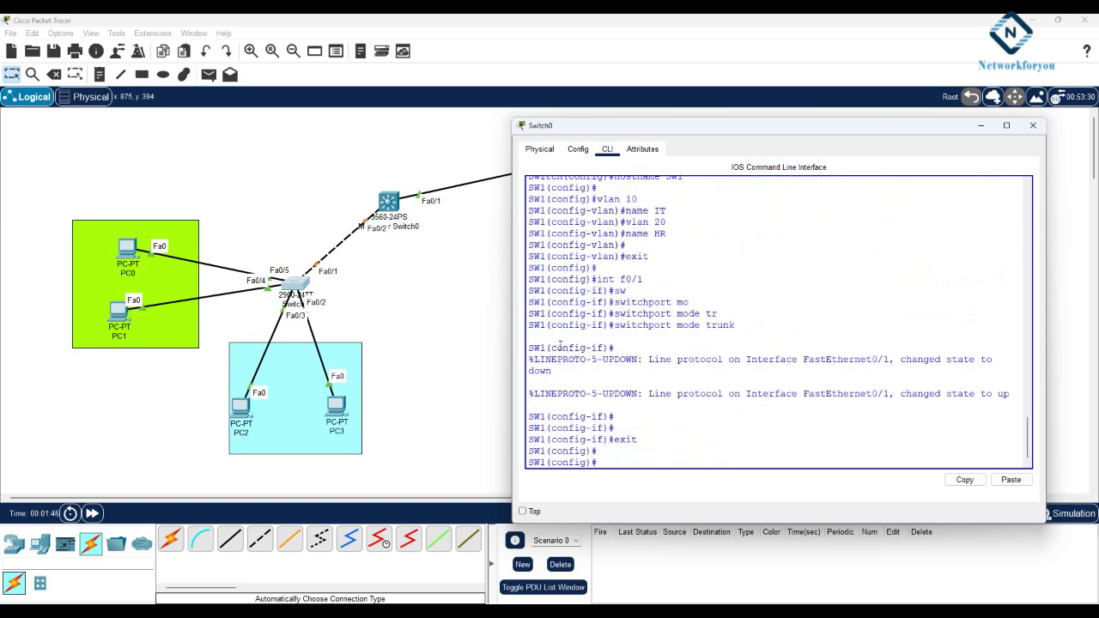
Enter configuration of the interface range f0/4-5 on SW1.
{"action": "type", "text": "int r"}
{"action": "key", "text": "Tab"}
{"action": "type", "text": "f0"}
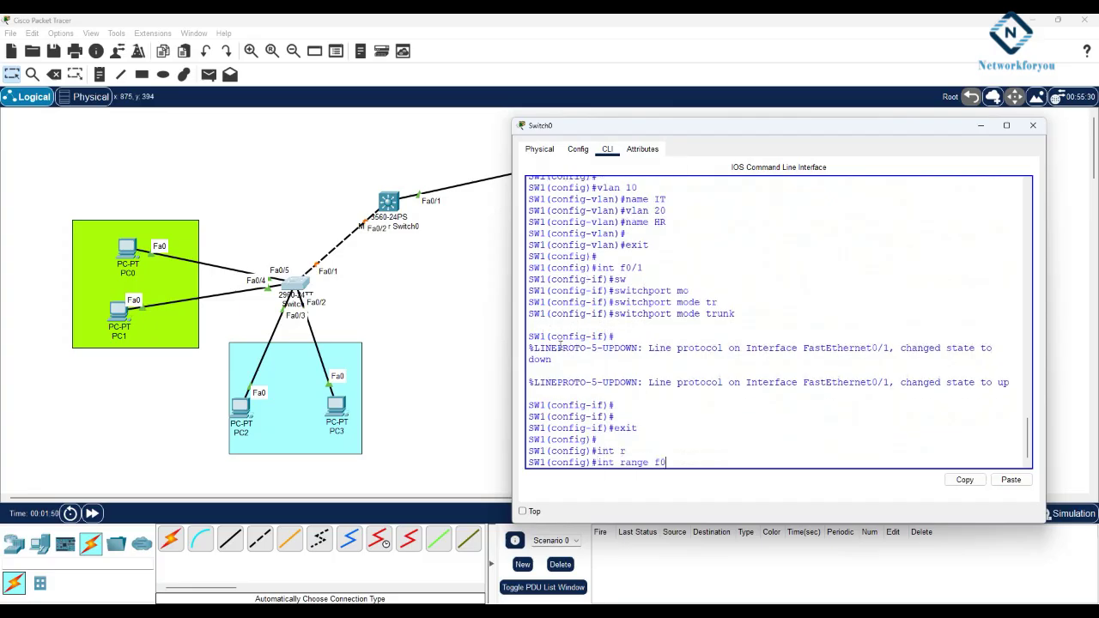
{"action": "key", "text": "Return"}
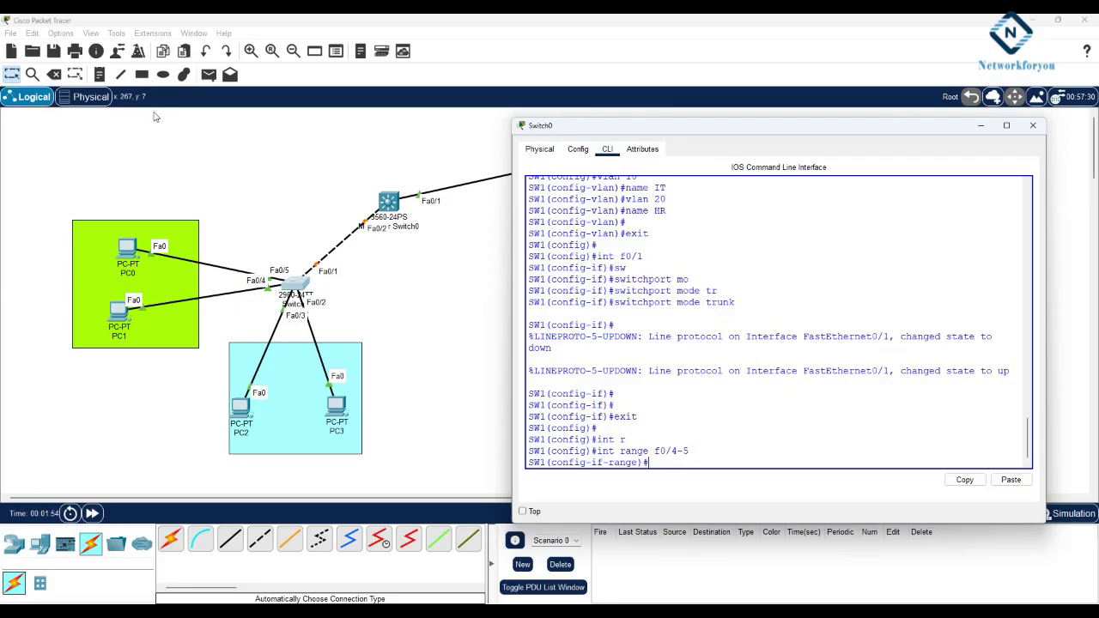
Add a note in the green area reading "VLAN 10", "name IT" and "192.168.10.0/24" on separate lines.
{"action": "left_click", "coordinate": [11, 75]}
{"action": "left_click", "coordinate": [79, 273]}
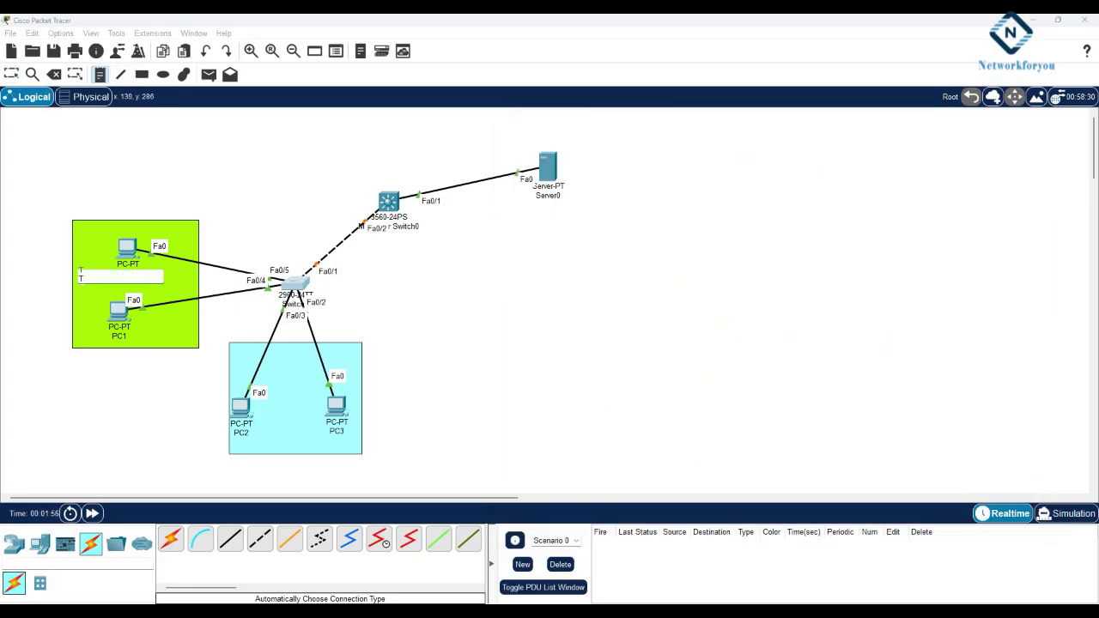
{"action": "type", "text": "VLAN 10"}
{"action": "key", "text": "Return"}
{"action": "type", "text": "name IT"}
{"action": "key", "text": "Return"}
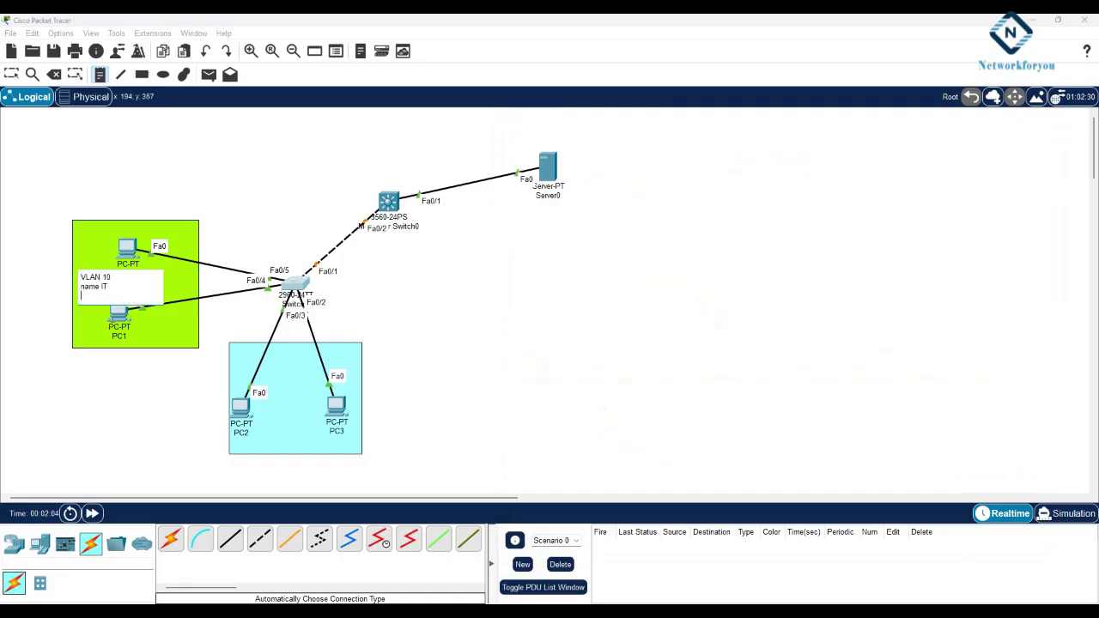
{"action": "type", "text": "192.168.10.0/24"}
Add a note in the cyan area reading "VLAN 20", "name HR" and "192.168.20.0/24" on separate lines.
{"action": "left_click", "coordinate": [279, 432]}
{"action": "type", "text": "VLAN 2"}
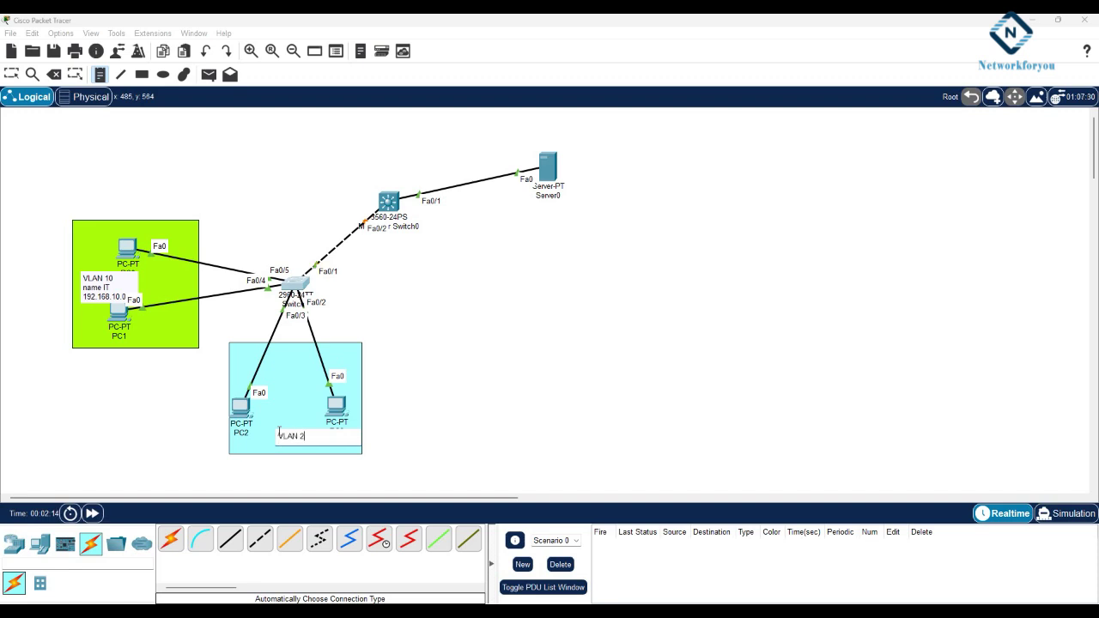
{"action": "type", "text": "0"}
{"action": "key", "text": "Return"}
{"action": "type", "text": "name HR"}
{"action": "key", "text": "Return"}
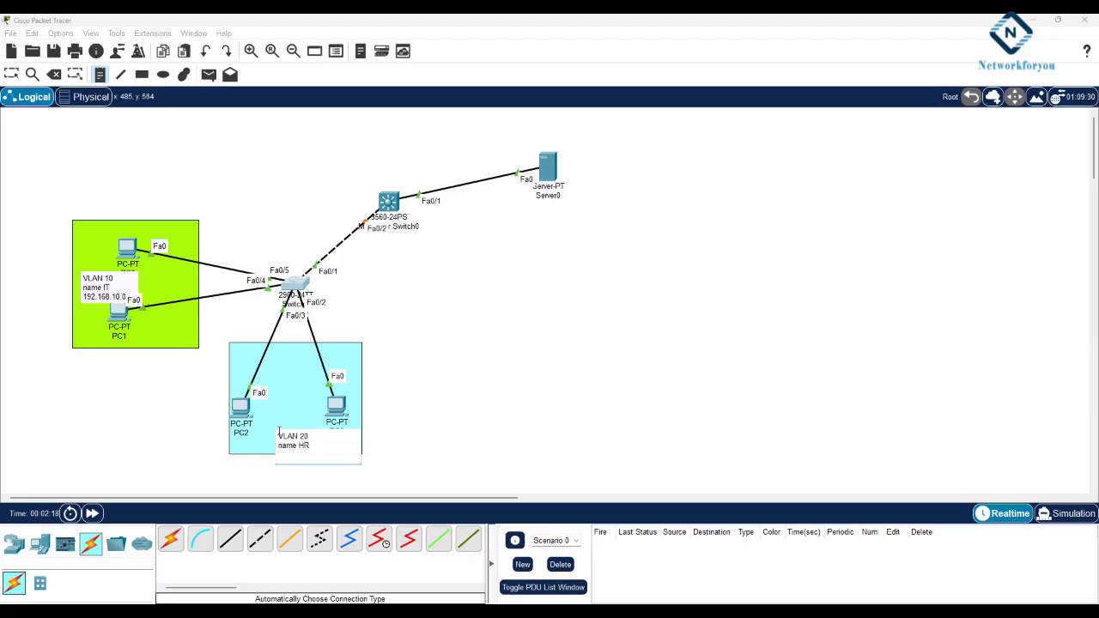
{"action": "type", "text": "192.168.20.0/24"}
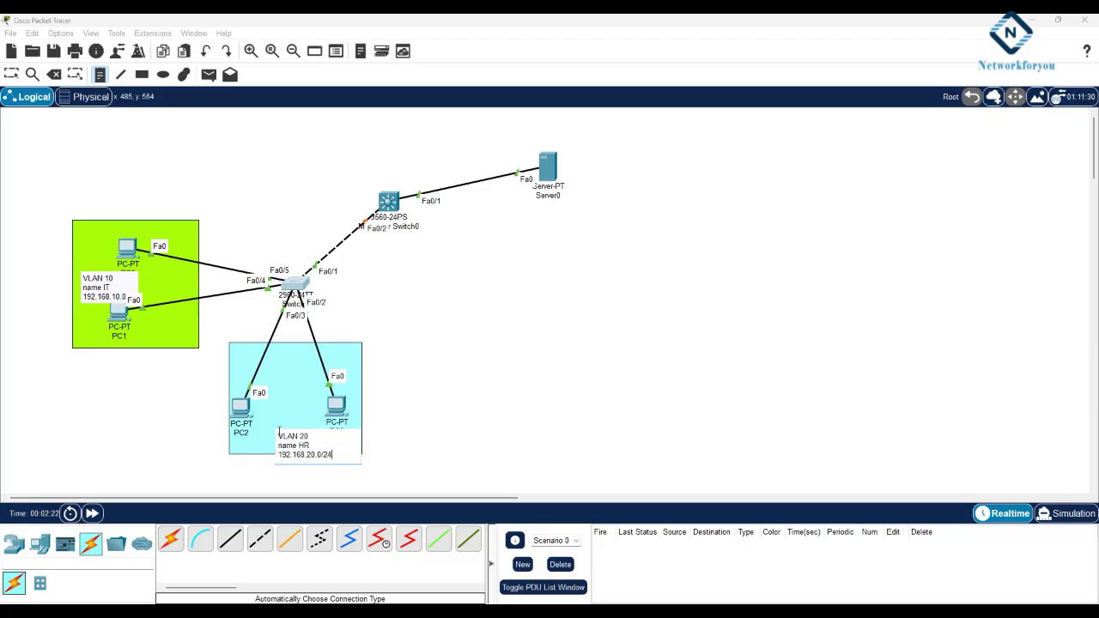
{"action": "left_click", "coordinate": [242, 190]}
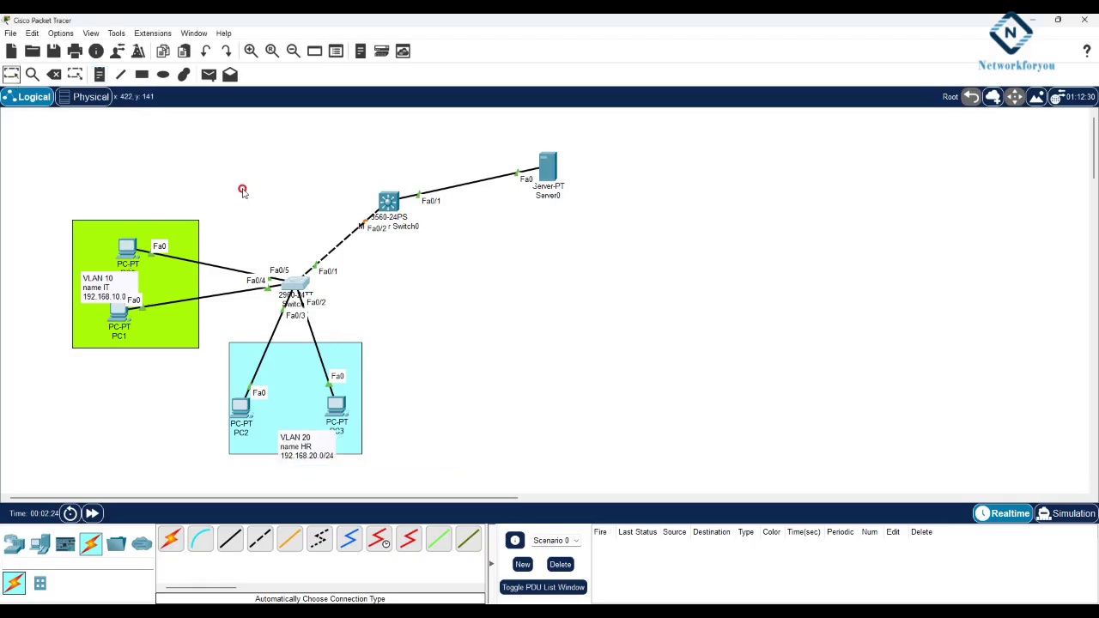
Move PC0, PC1, PC2 and PC3 slightly away from the VLAN notes so the labels are readable.
{"action": "mouse_move", "coordinate": [127, 251]}
{"action": "left_mouse_down"}
{"action": "mouse_move", "coordinate": [157, 169]}
{"action": "mouse_move", "coordinate": [127, 236]}
{"action": "left_mouse_up"}
{"action": "mouse_move", "coordinate": [112, 322]}
{"action": "left_mouse_down"}
{"action": "mouse_move", "coordinate": [126, 347]}
{"action": "mouse_move", "coordinate": [128, 328]}
{"action": "left_mouse_up"}
{"action": "mouse_move", "coordinate": [241, 407]}
{"action": "left_mouse_down"}
{"action": "mouse_move", "coordinate": [85, 397]}
{"action": "mouse_move", "coordinate": [228, 402]}
{"action": "left_mouse_up"}
{"action": "left_click_drag", "start_coordinate": [336, 405], "coordinate": [350, 396]}
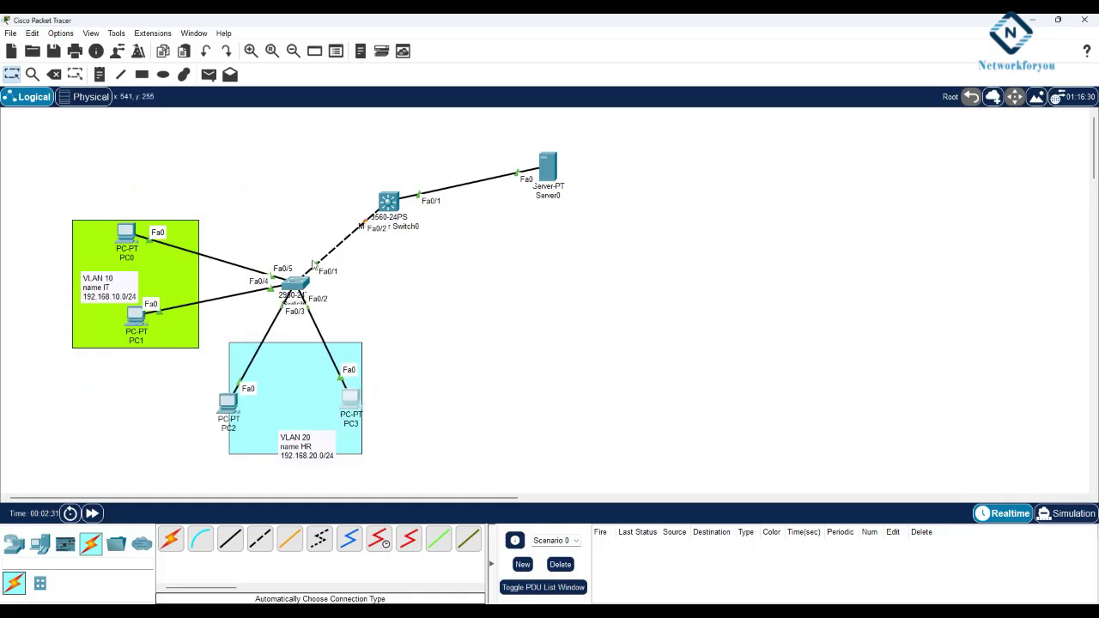
Return to the SW1 command line and set interfaces f0/4-5 to switchport access mode.
{"action": "left_click", "coordinate": [295, 285]}
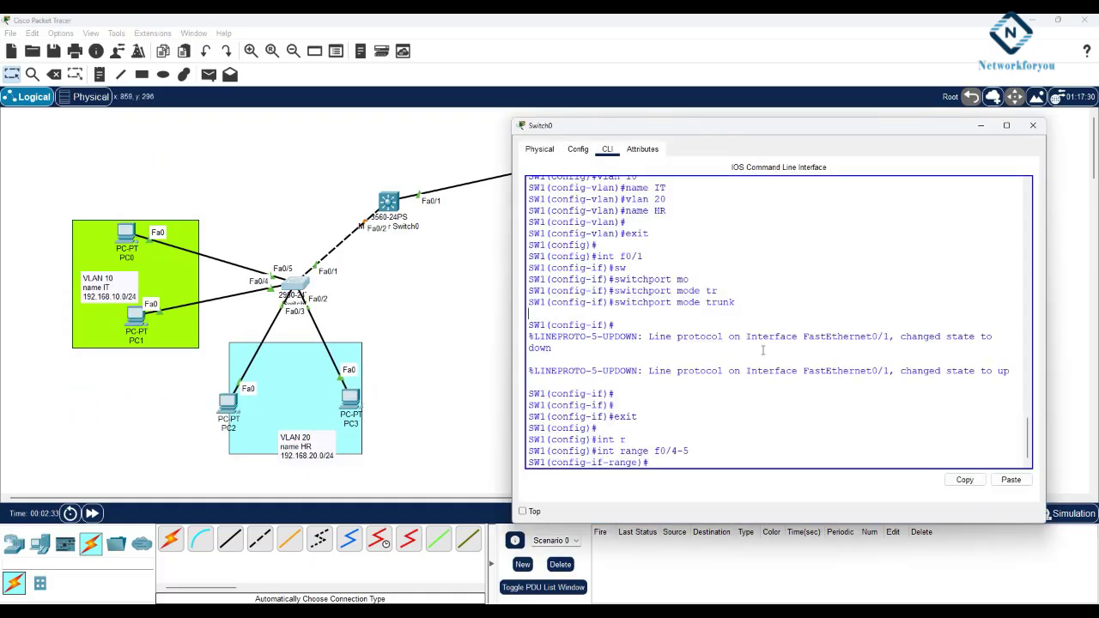
{"action": "type", "text": "sw"}
{"action": "key", "text": "Tab"}
{"action": "type", "text": "mo"}
{"action": "key", "text": "Tab"}
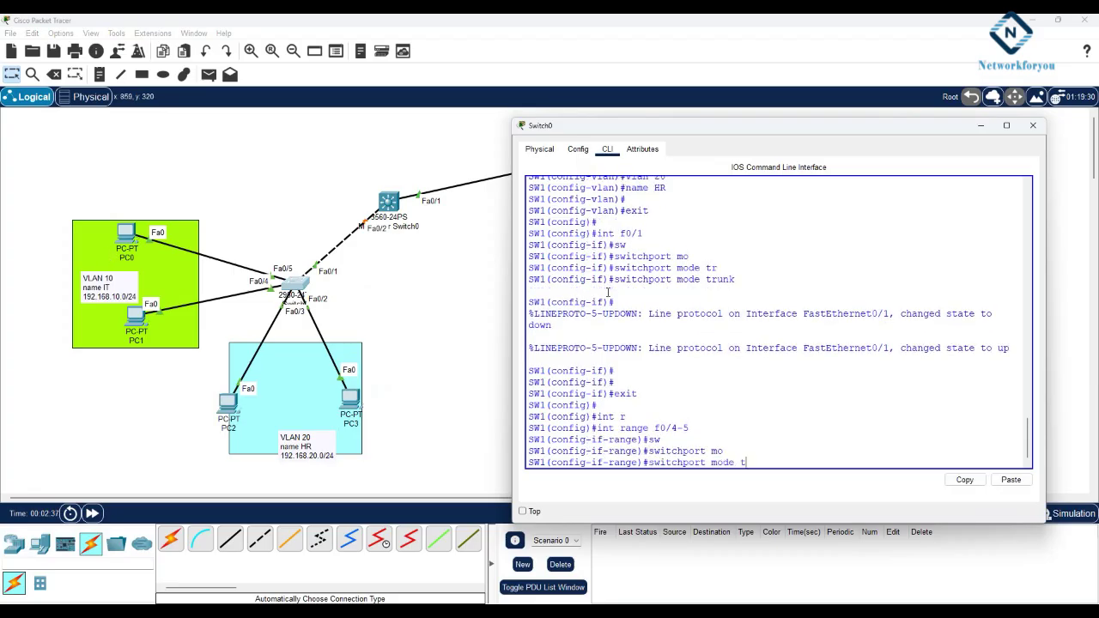
{"action": "type", "text": "acc"}
{"action": "key", "text": "Tab"}
{"action": "key", "text": "Return"}
Assign interfaces f0/4-5 to access VLAN 10 and exit the range configuration.
{"action": "type", "text": "sw"}
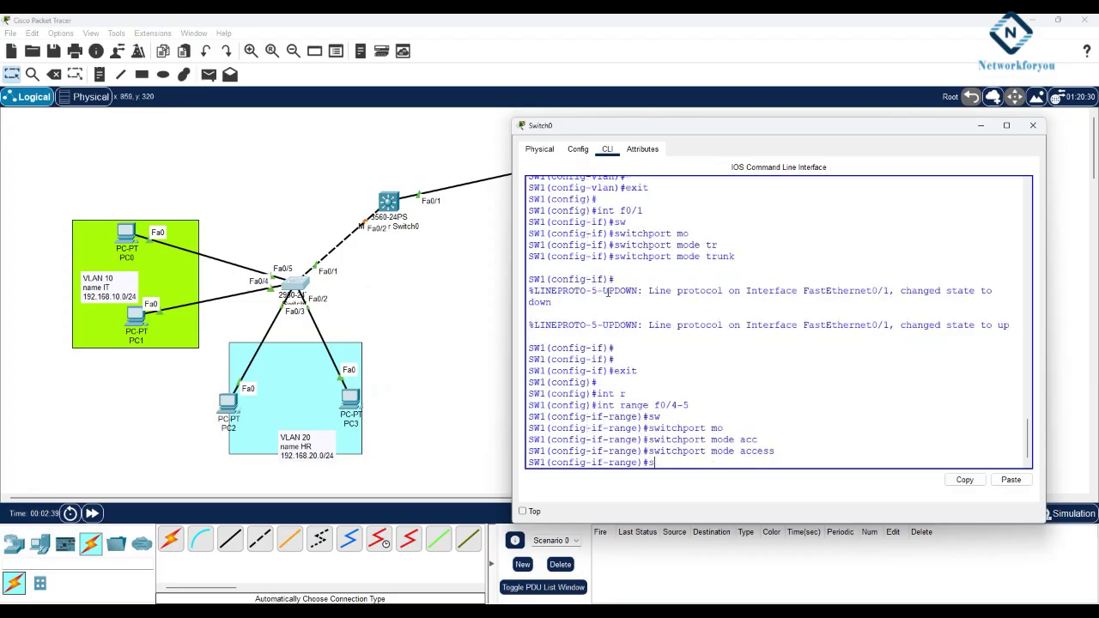
{"action": "key", "text": "Tab"}
{"action": "type", "text": "acc"}
{"action": "key", "text": "Tab"}
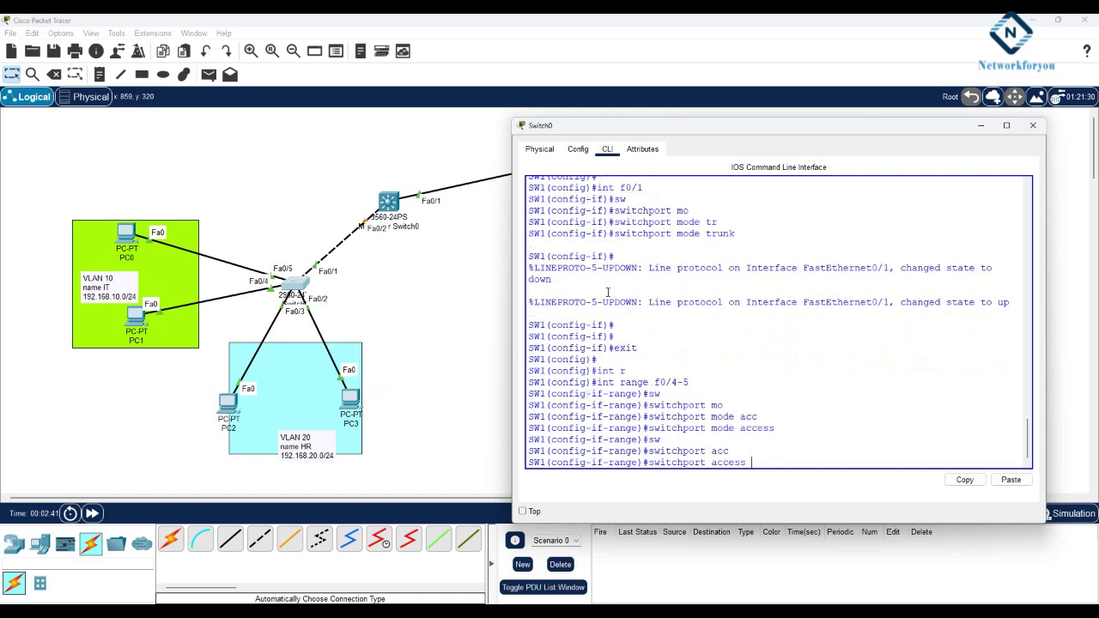
{"action": "type", "text": "vlan 10"}
{"action": "key", "text": "Return"}
{"action": "type", "text": "exit"}
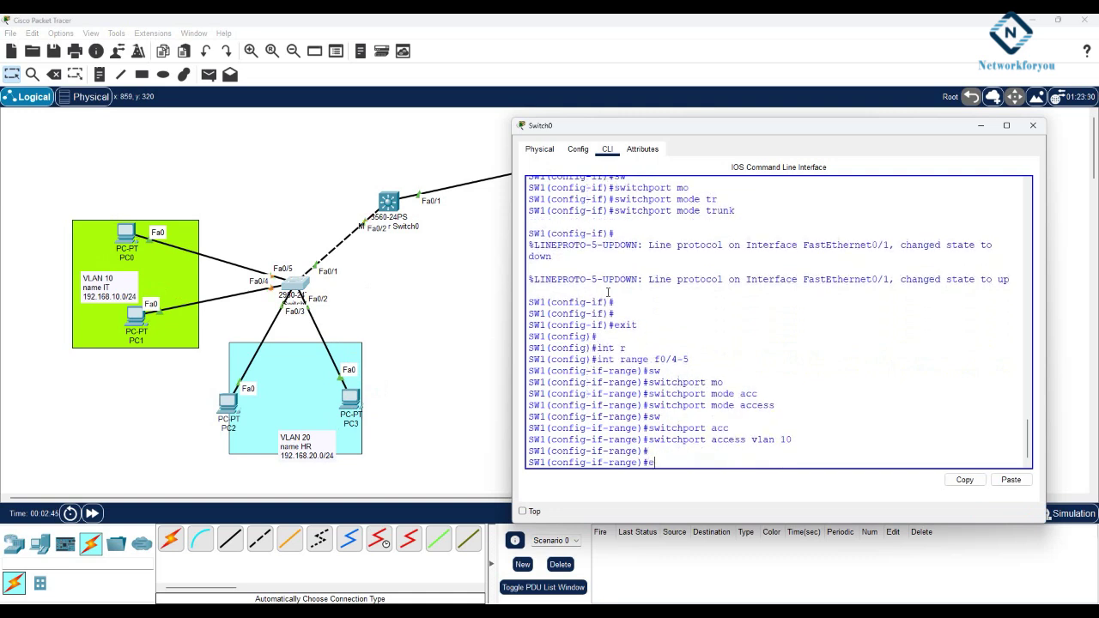
{"action": "key", "text": "Return"}
Select the interface range f0/2-3 on SW1 and set it to switchport access mode.
{"action": "type", "text": "int r"}
{"action": "key", "text": "Tab"}
{"action": "type", "text": "f0/"}
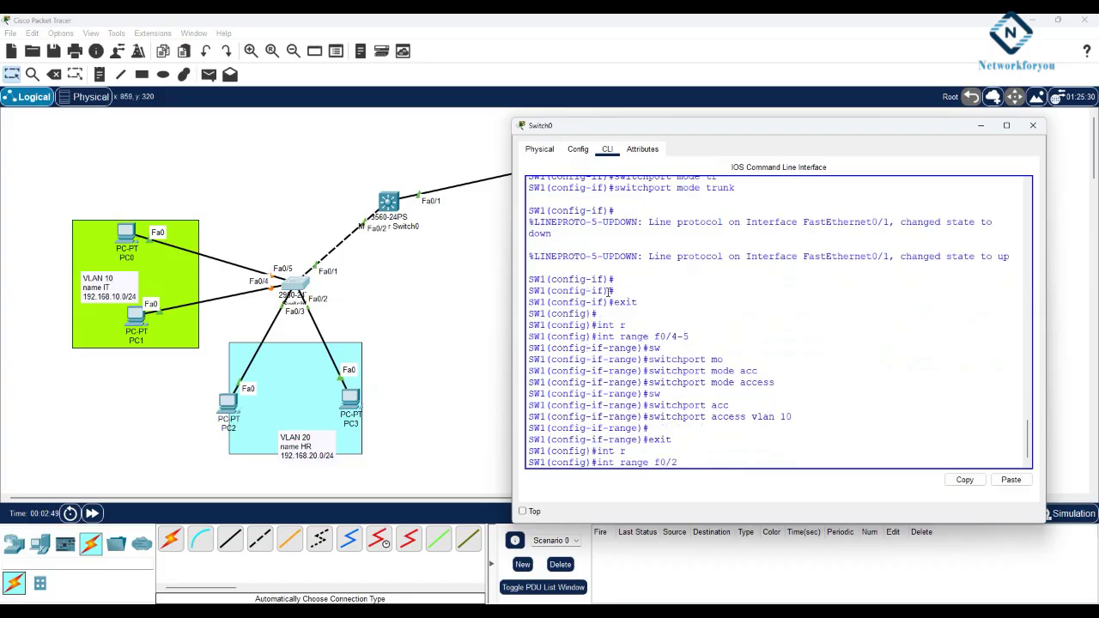
{"action": "type", "text": "2-3"}
{"action": "key", "text": "Return"}
{"action": "type", "text": "sw"}
{"action": "key", "text": "Tab"}
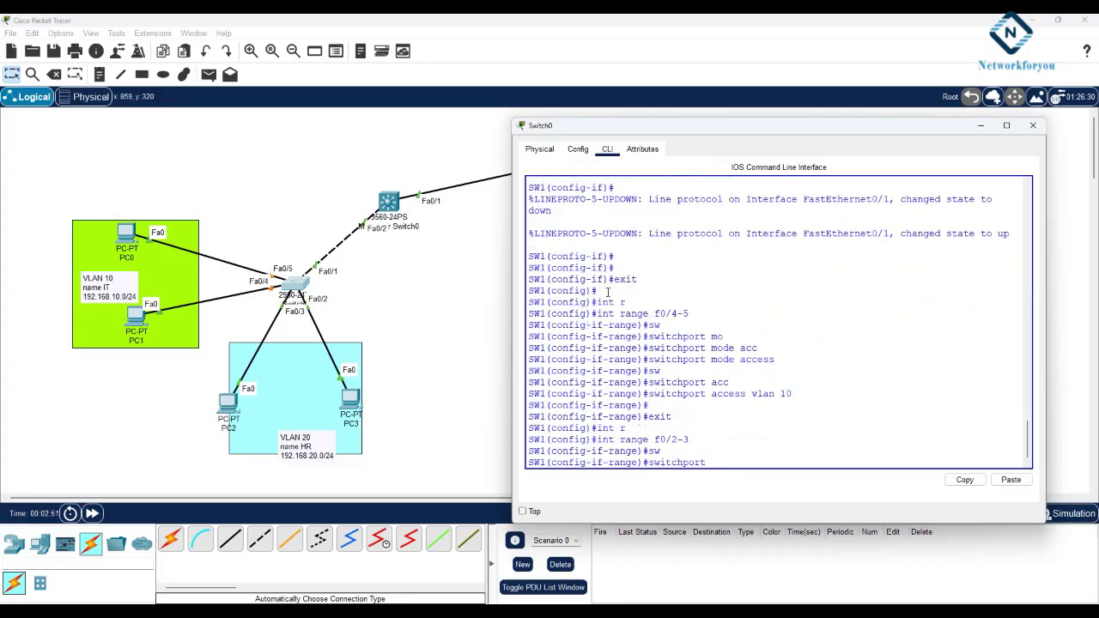
{"action": "type", "text": "mo"}
{"action": "key", "text": "Tab"}
{"action": "type", "text": "ac"}
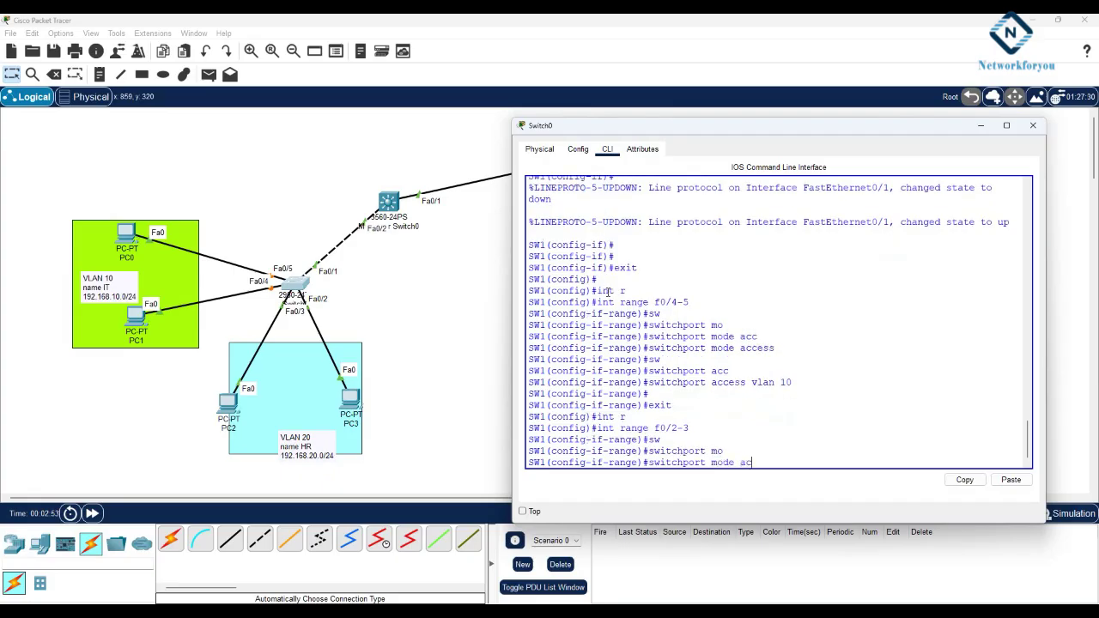
{"action": "key", "text": "Tab"}
{"action": "key", "text": "Return"}
Assign SW1 interfaces f0/2-3 to access VLAN 20 and exit the range configuration.
{"action": "type", "text": "sw"}
{"action": "key", "text": "Tab"}
{"action": "type", "text": "ac"}
{"action": "key", "text": "Tab"}
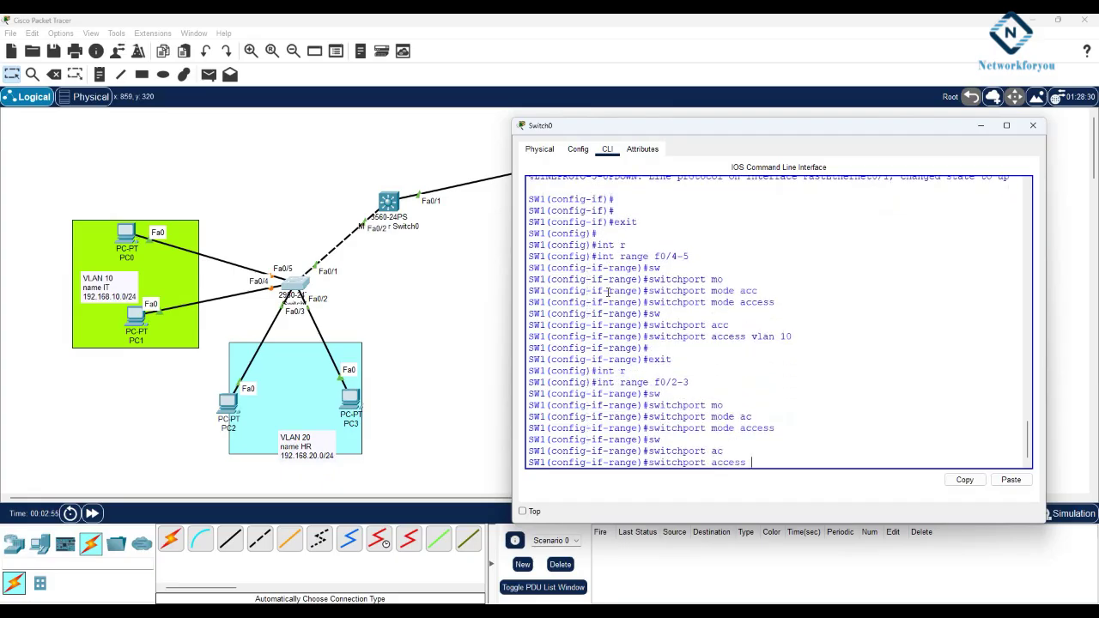
{"action": "type", "text": "vlan 20"}
{"action": "key", "text": "Return"}
{"action": "key", "text": "Return"}
{"action": "type", "text": "exit"}
{"action": "key", "text": "Return"}
{"action": "key", "text": "Return"}
{"action": "key", "text": "Return"}
Save the SW1 running configuration with do wr.
{"action": "type", "text": "d"}
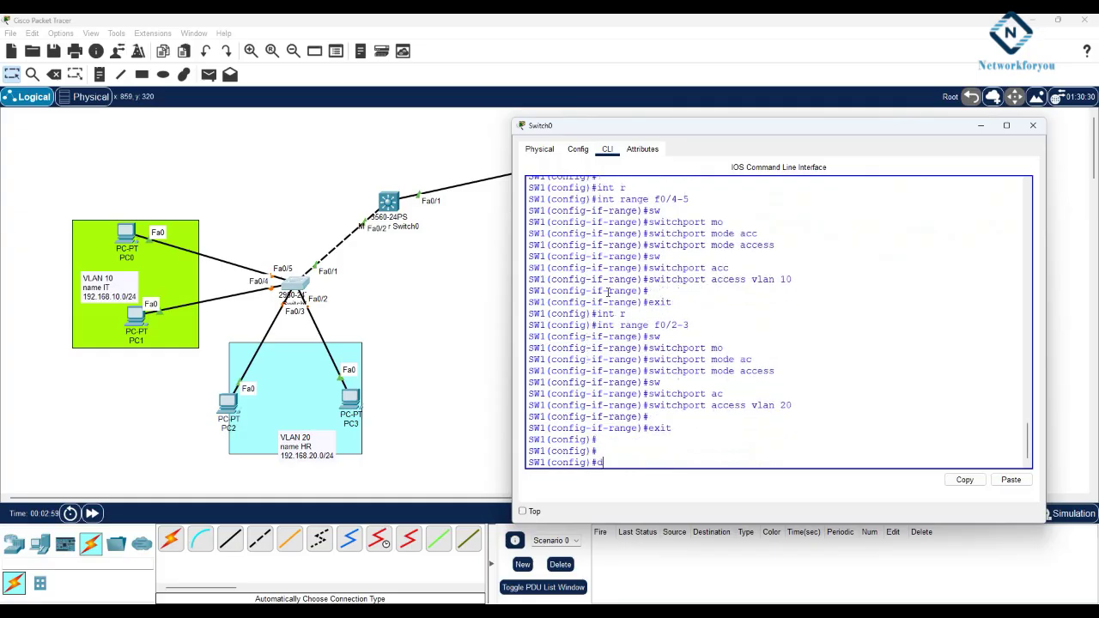
{"action": "type", "text": "o wr"}
{"action": "key", "text": "Return"}
{"action": "key", "text": "Return"}
{"action": "key", "text": "Return"}
{"action": "key", "text": "Return"}
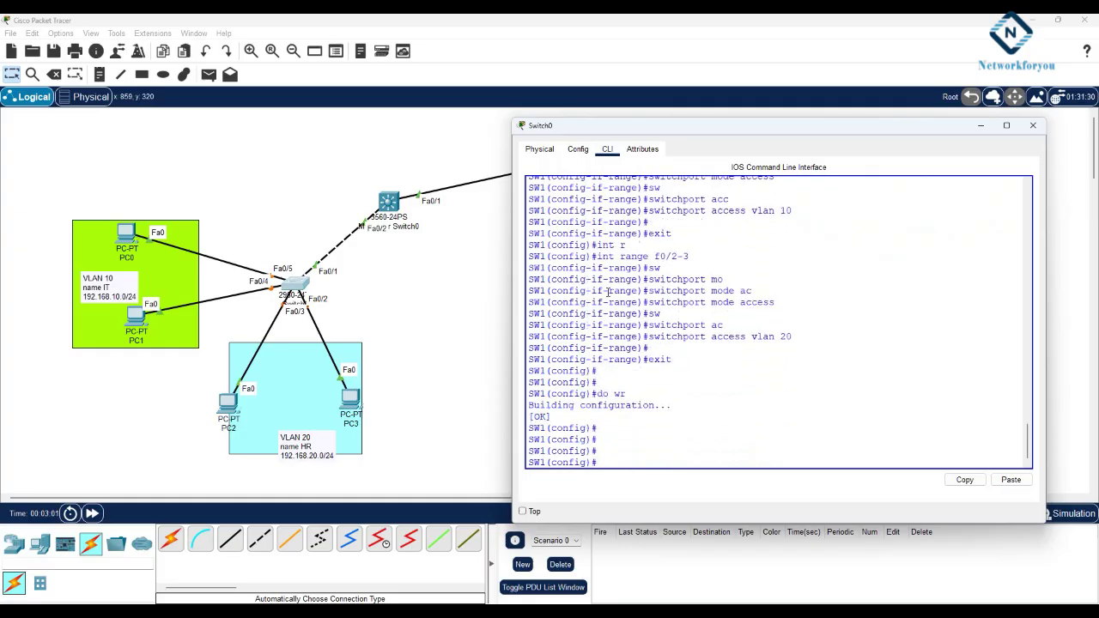
Leave SW1 configuration mode and run sh int trunk to check the trunk port's mode, allowed VLANs and forwarding VLANs.
{"action": "type", "text": "exit"}
{"action": "key", "text": "Return"}
{"action": "type", "text": "sh int tr"}
{"action": "key", "text": "Tab"}
{"action": "key", "text": "Return"}
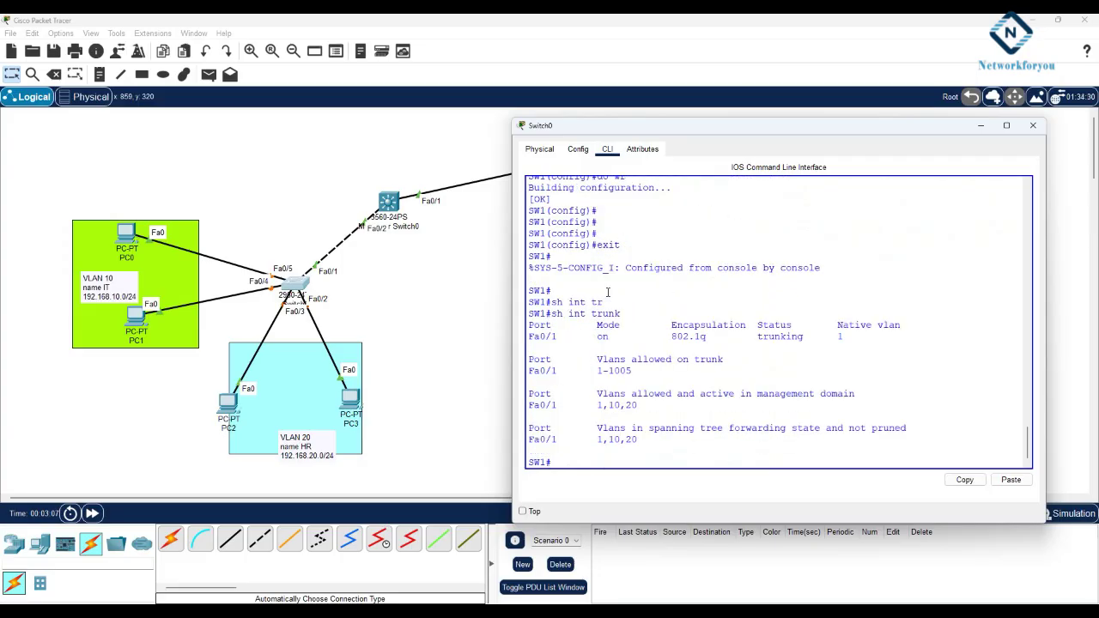
{"action": "left_click_drag", "start_coordinate": [528, 337], "coordinate": [711, 337]}
{"action": "left_click_drag", "start_coordinate": [647, 371], "coordinate": [592, 371]}
{"action": "left_click_drag", "start_coordinate": [641, 405], "coordinate": [608, 405]}
{"action": "left_click", "coordinate": [589, 416]}
{"action": "left_click_drag", "start_coordinate": [641, 439], "coordinate": [593, 443]}
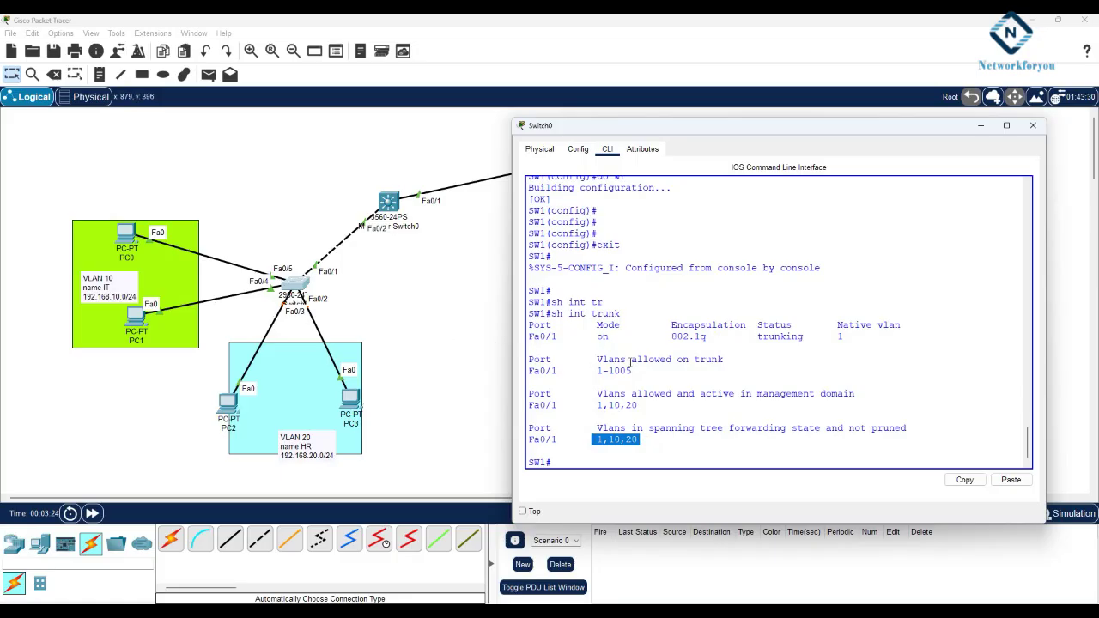
Run sh vlan br on SW1 and check the port assignments of VLANs IT and HR.
{"action": "type", "text": "sh vlan br"}
{"action": "key", "text": "Return"}
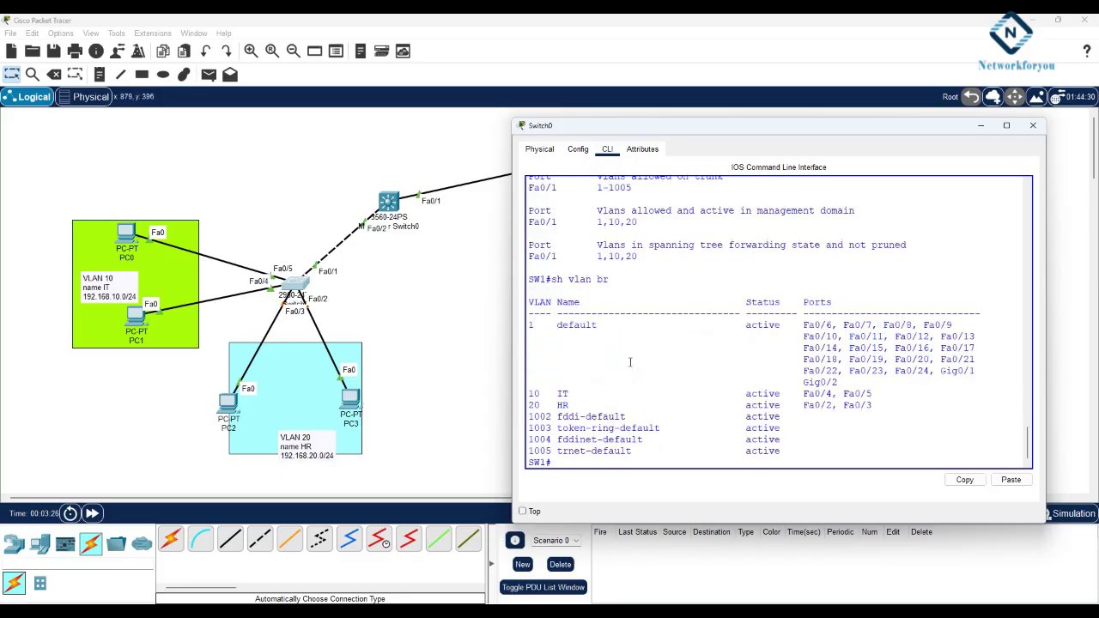
{"action": "left_click_drag", "start_coordinate": [573, 394], "coordinate": [521, 404]}
{"action": "left_click_drag", "start_coordinate": [883, 393], "coordinate": [799, 400]}
{"action": "left_click", "coordinate": [889, 403]}
{"action": "left_click_drag", "start_coordinate": [888, 402], "coordinate": [806, 404]}
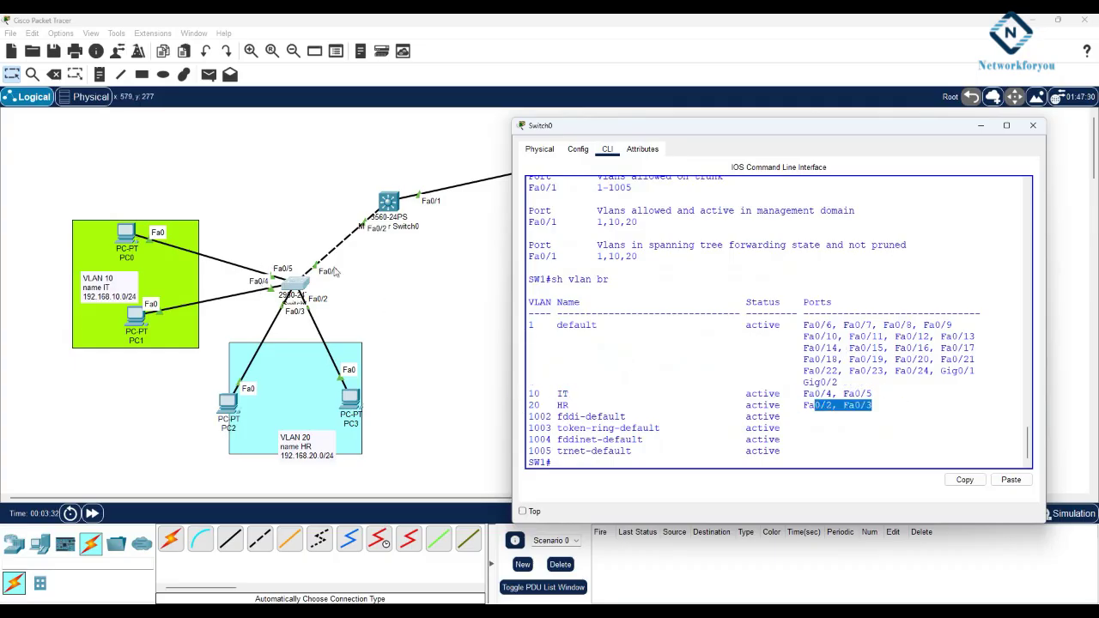
Open the command line of Multilayer Switch0 in an enlarged window and answer no to the initial configuration dialog.
{"action": "left_click", "coordinate": [391, 205]}
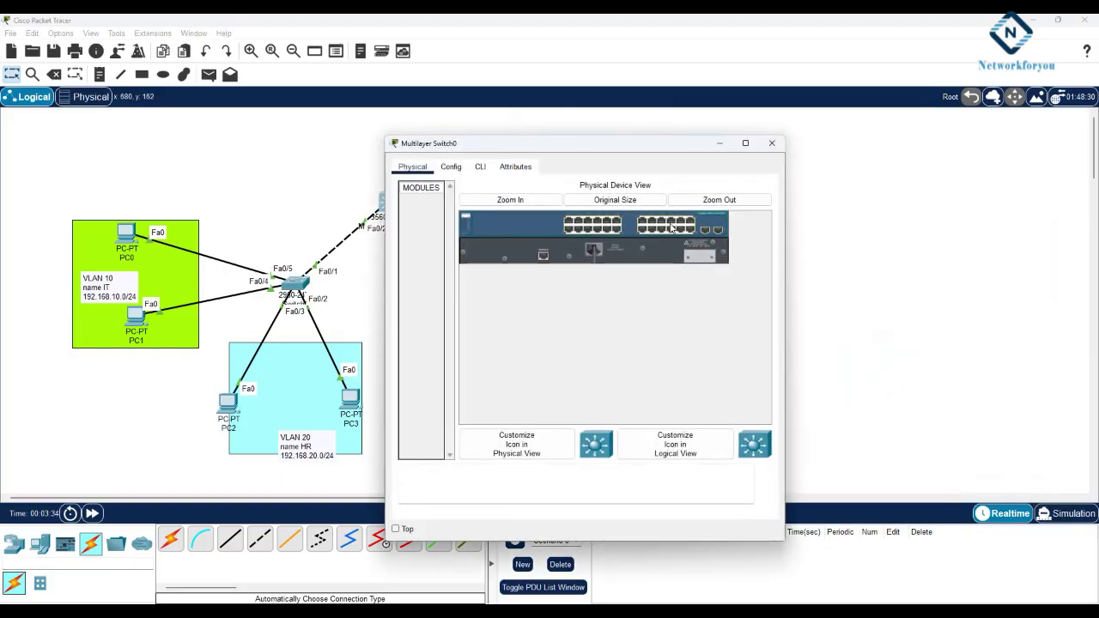
{"action": "left_click", "coordinate": [480, 166]}
{"action": "left_click_drag", "start_coordinate": [788, 269], "coordinate": [962, 269]}
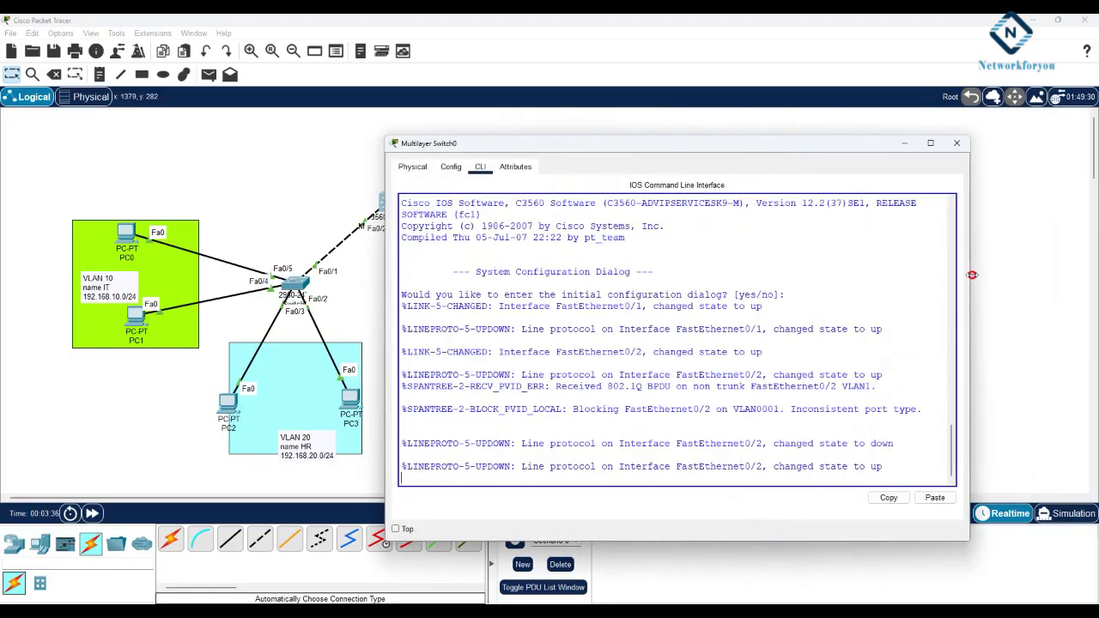
{"action": "left_click_drag", "start_coordinate": [601, 142], "coordinate": [781, 103]}
{"action": "key", "text": "Return"}
{"action": "key", "text": "Return"}
{"action": "key", "text": "Return"}
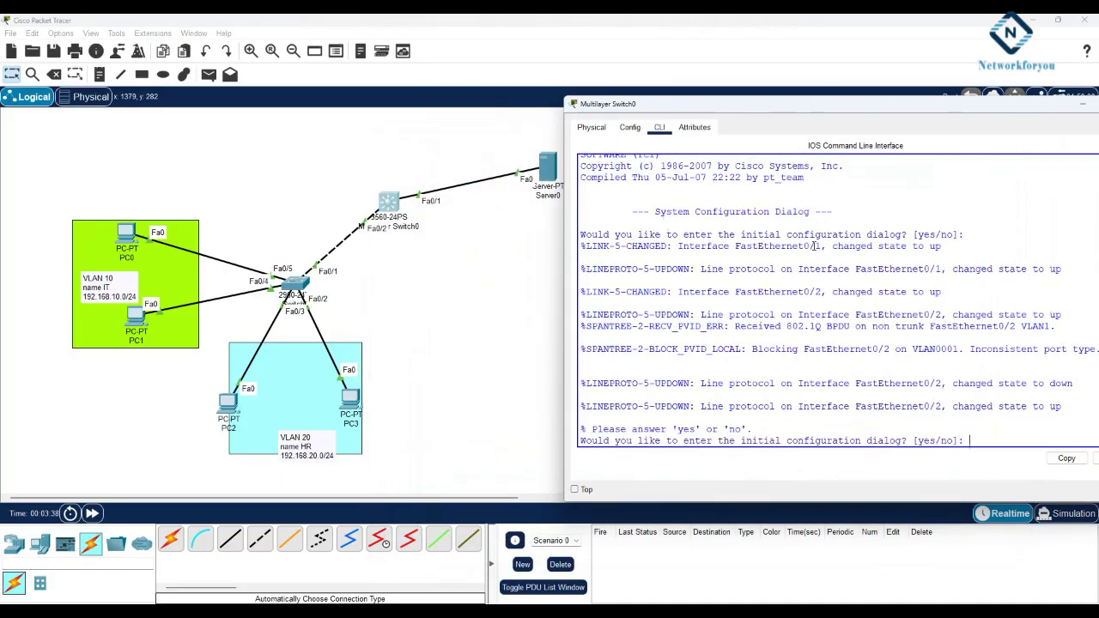
{"action": "type", "text": "no"}
{"action": "key", "text": "Return"}
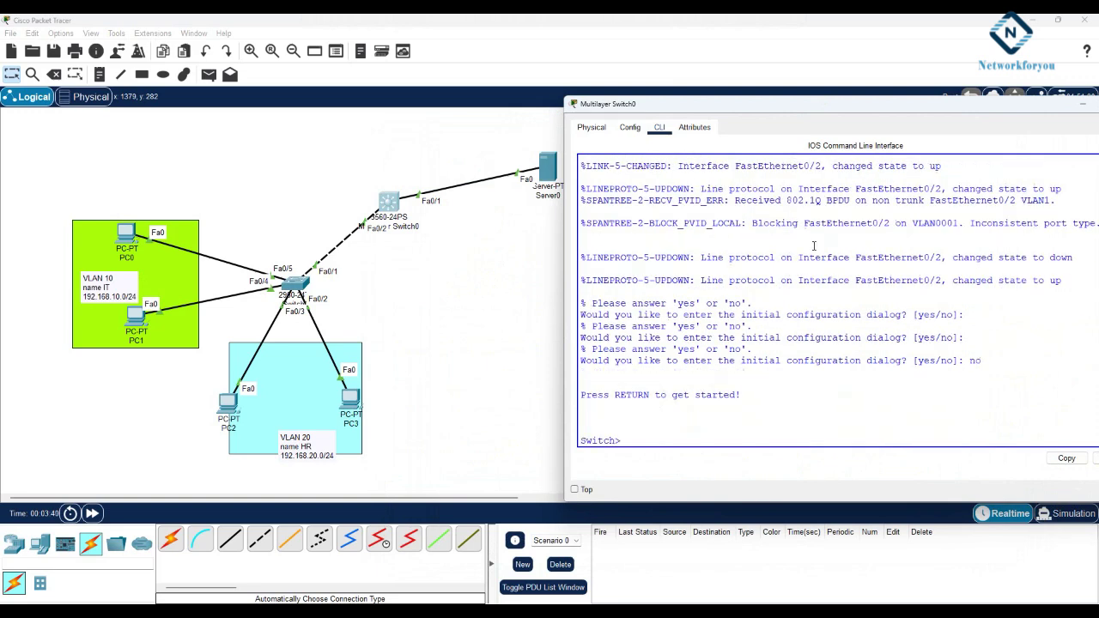
Enter global configuration mode on the multilayer switch and set its hostname to SW2.
{"action": "key", "text": "Return"}
{"action": "type", "text": "en"}
{"action": "key", "text": "Return"}
{"action": "type", "text": "config t"}
{"action": "key", "text": "Return"}
{"action": "type", "text": "host"}
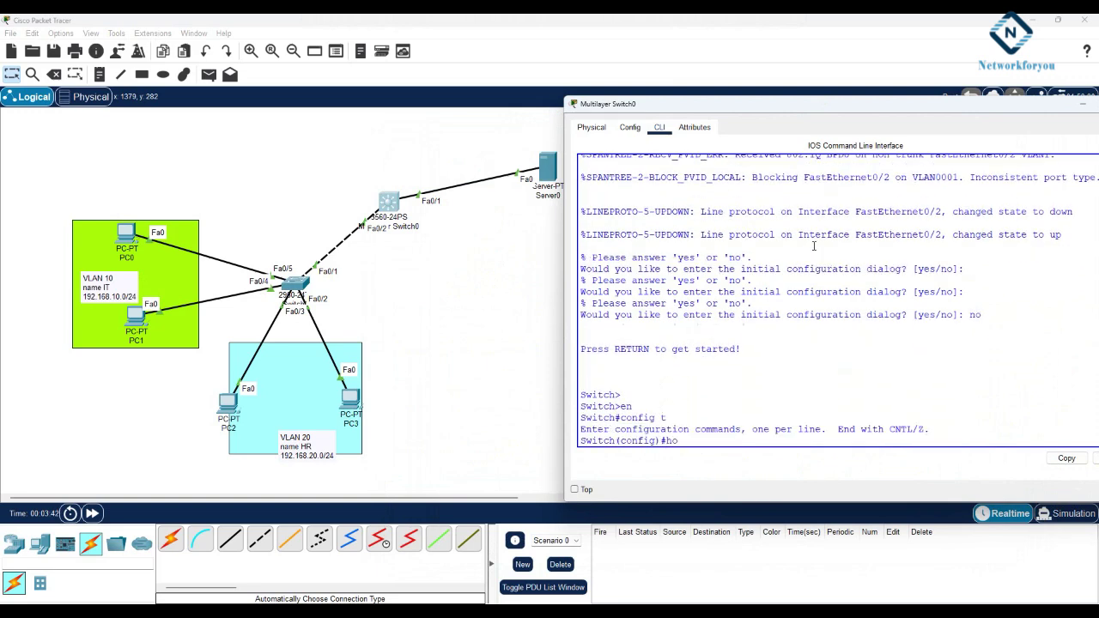
{"action": "key", "text": "Tab"}
{"action": "type", "text": "SW2"}
{"action": "key", "text": "Return"}
{"action": "key", "text": "Return"}
{"action": "key", "text": "Return"}
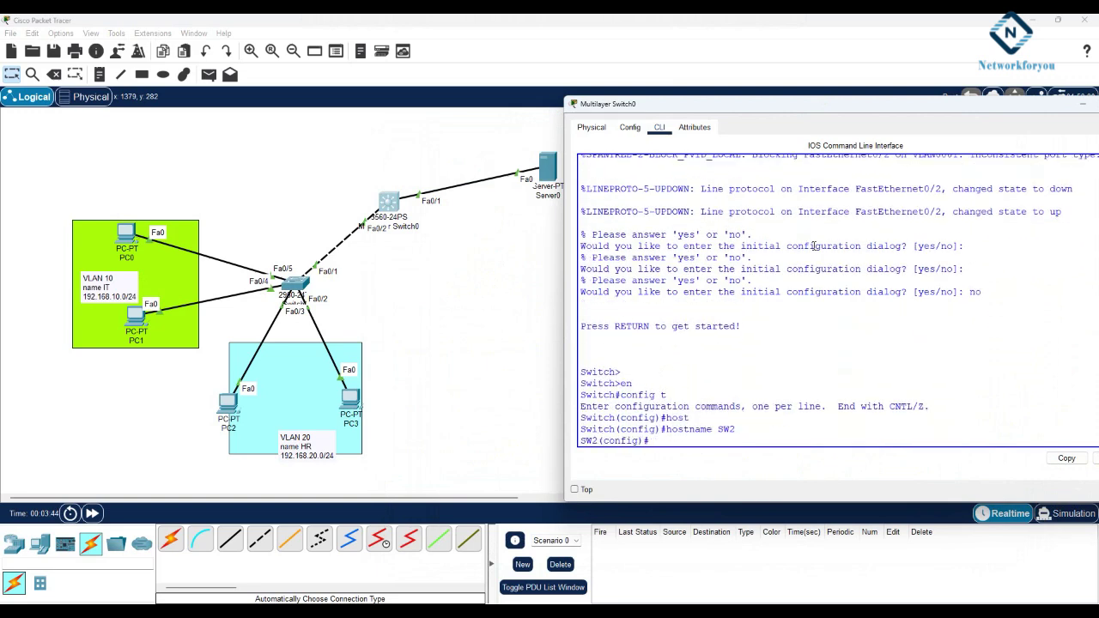
Create VLAN 10 on SW2 and name it IT.
{"action": "type", "text": "vlan 1"}
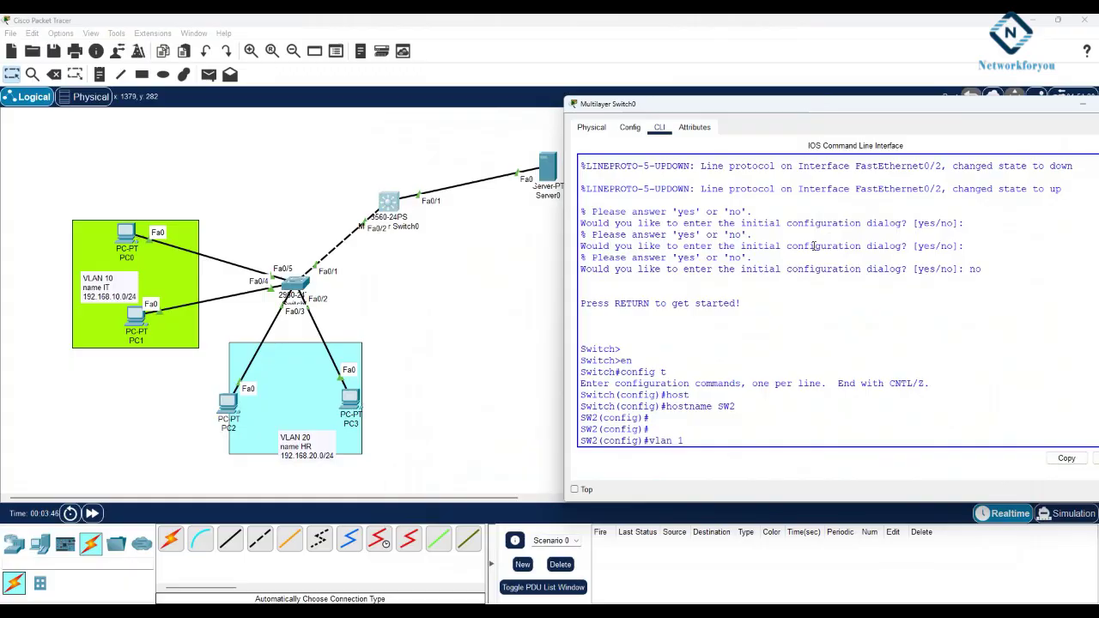
{"action": "type", "text": "0"}
{"action": "key", "text": "Return"}
{"action": "type", "text": "name IT"}
{"action": "key", "text": "Return"}
Create VLAN 20 on SW2 with the name HR and exit VLAN configuration.
{"action": "type", "text": "vlan 20"}
{"action": "key", "text": "Return"}
{"action": "type", "text": "nam"}
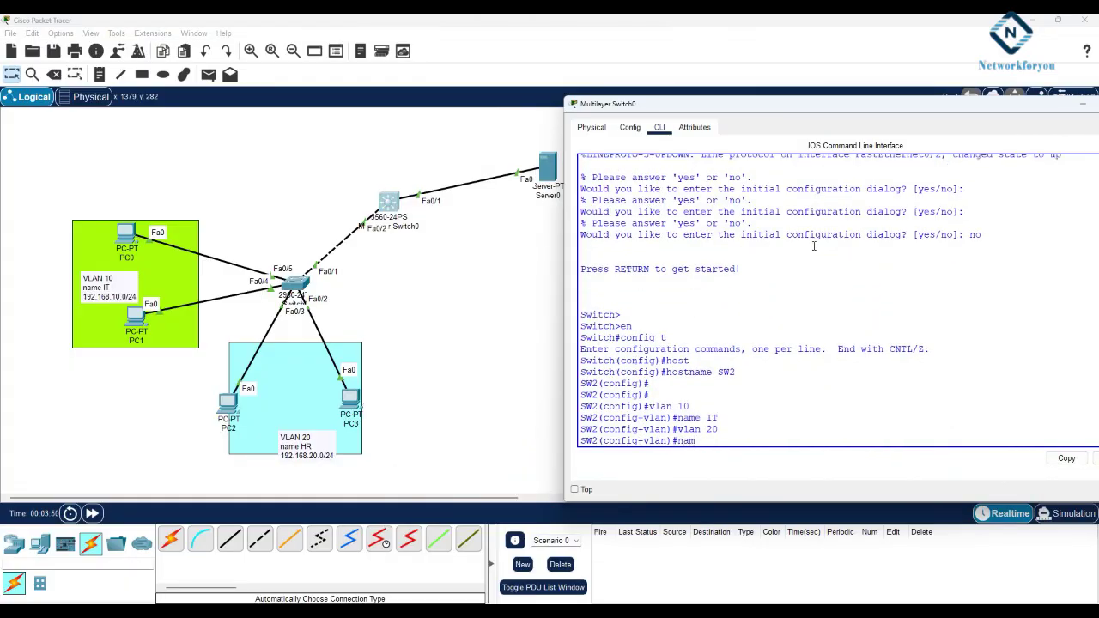
{"action": "type", "text": "e HR"}
{"action": "key", "text": "Return"}
{"action": "key", "text": "Return"}
{"action": "key", "text": "Return"}
{"action": "type", "text": "exit"}
{"action": "key", "text": "Return"}
{"action": "key", "text": "Return"}
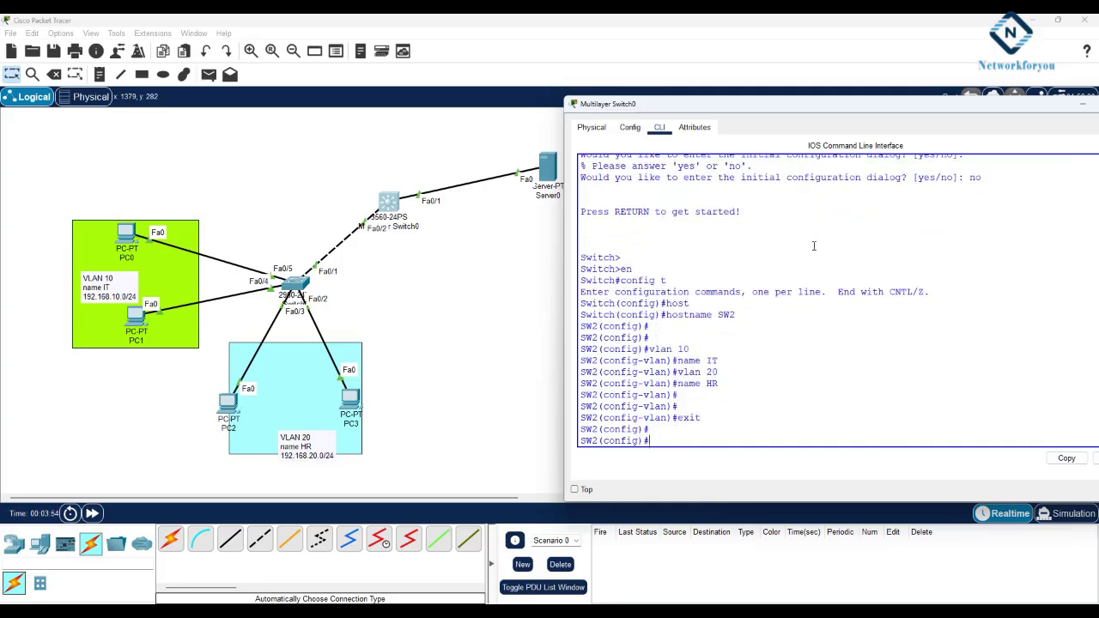
Select the interface range f0/1-2 on SW2 and set its trunk encapsulation to dot1q.
{"action": "type", "text": "int r"}
{"action": "key", "text": "Tab"}
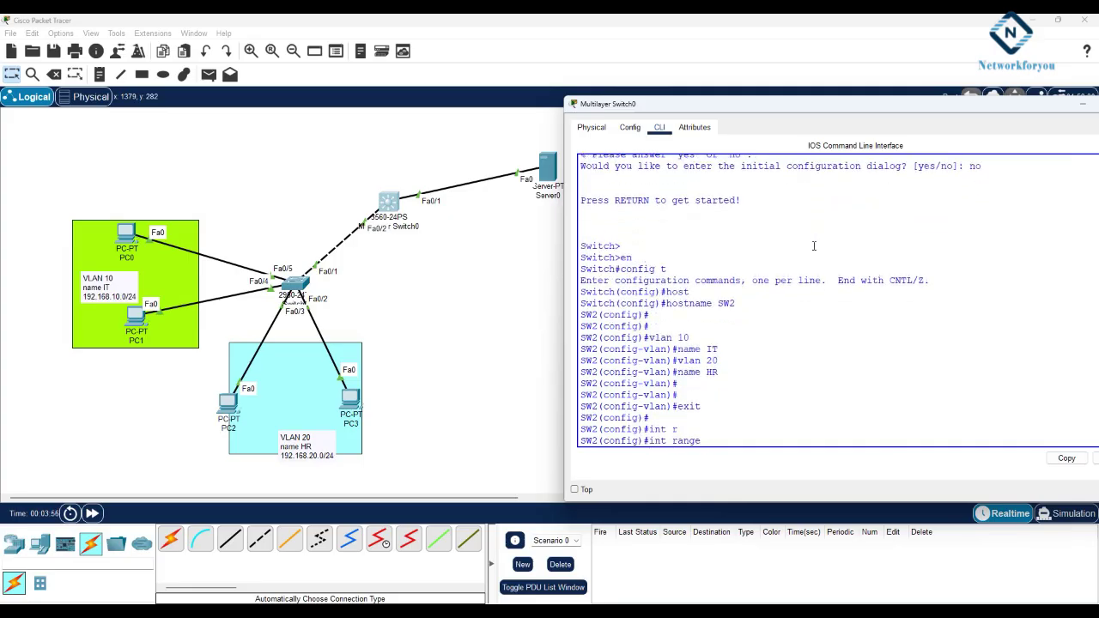
{"action": "type", "text": "f0/1"}
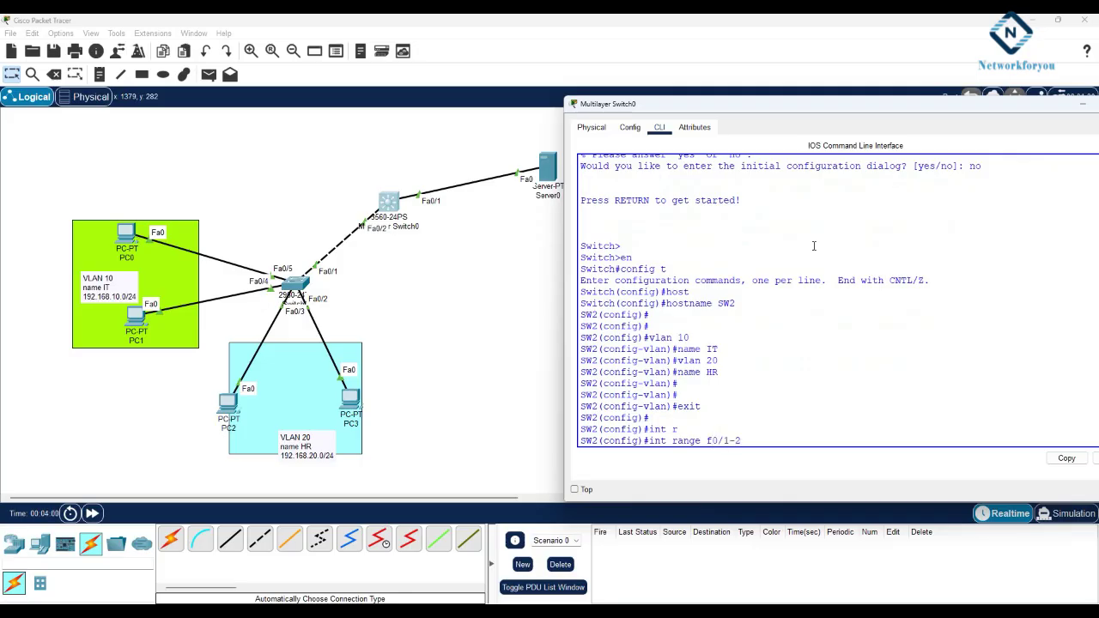
{"action": "type", "text": "-2"}
{"action": "key", "text": "Return"}
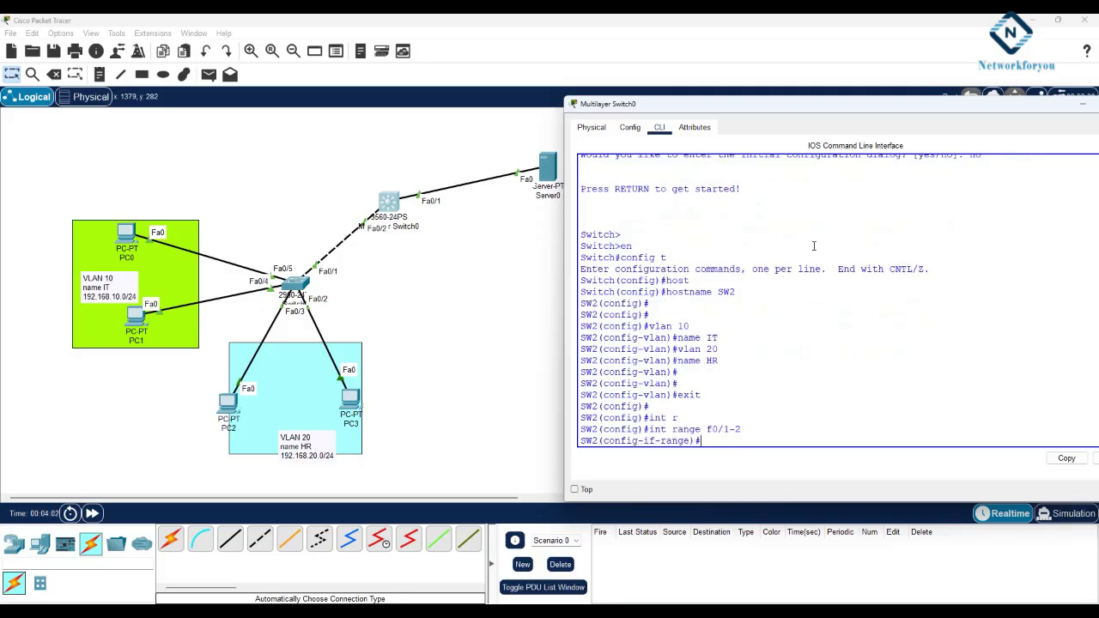
{"action": "type", "text": "sw"}
{"action": "key", "text": "Tab"}
{"action": "type", "text": "mo"}
{"action": "key", "text": "Tab"}
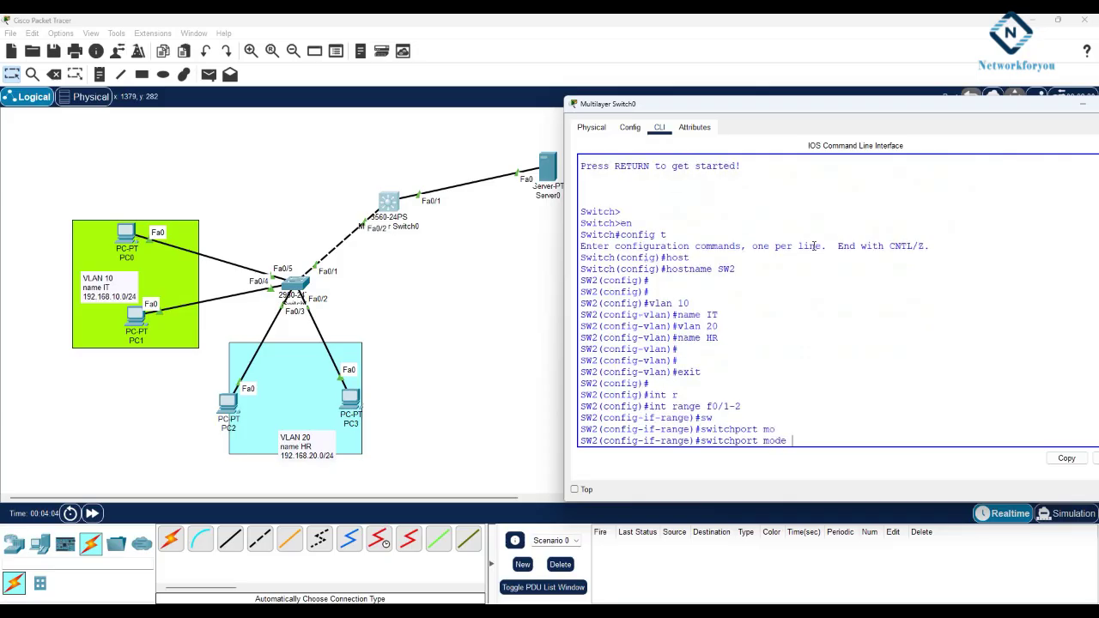
{"action": "key", "text": "BackSpace"}
{"action": "key", "text": "BackSpace"}
{"action": "type", "text": "tr"}
{"action": "key", "text": "Tab"}
{"action": "type", "text": "en"}
{"action": "key", "text": "Tab"}
{"action": "type", "text": "do"}
{"action": "key", "text": "Tab"}
{"action": "key", "text": "Return"}
Set SW2 interfaces f0/1-2 to switchport mode trunk.
{"action": "type", "text": "switchport"}
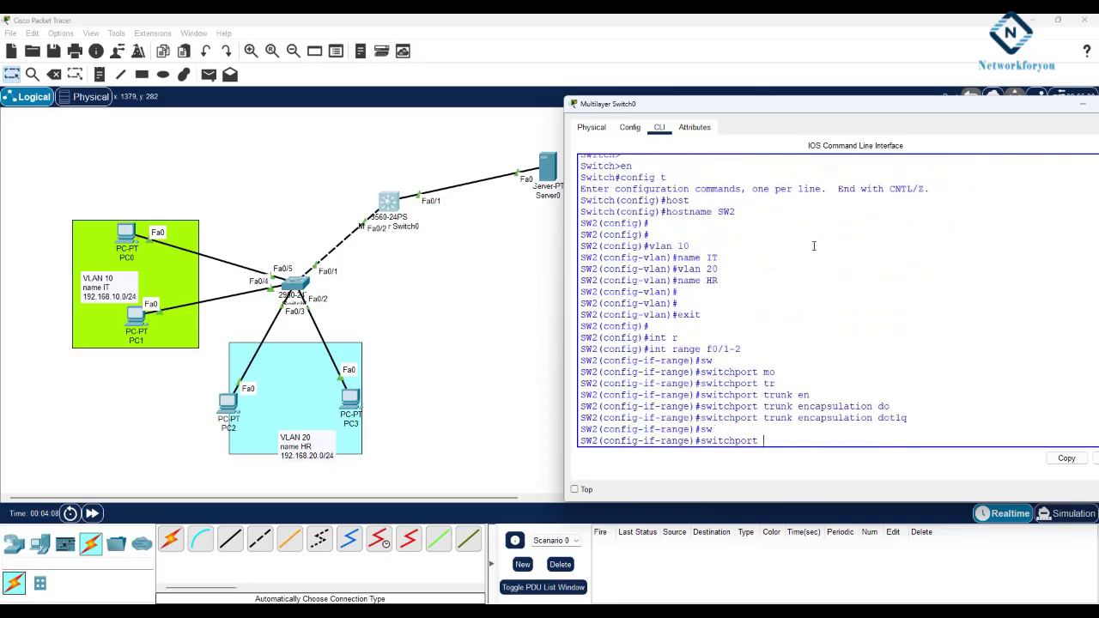
{"action": "type", "text": "mo"}
{"action": "key", "text": "Tab"}
{"action": "type", "text": "tr"}
{"action": "key", "text": "Tab"}
{"action": "key", "text": "Return"}
{"action": "key", "text": "Return"}
Save the SW2 configuration with do wr and exit the interface range configuration.
{"action": "type", "text": "do wr"}
{"action": "key", "text": "Return"}
{"action": "key", "text": "Return"}
{"action": "type", "text": "exi"}
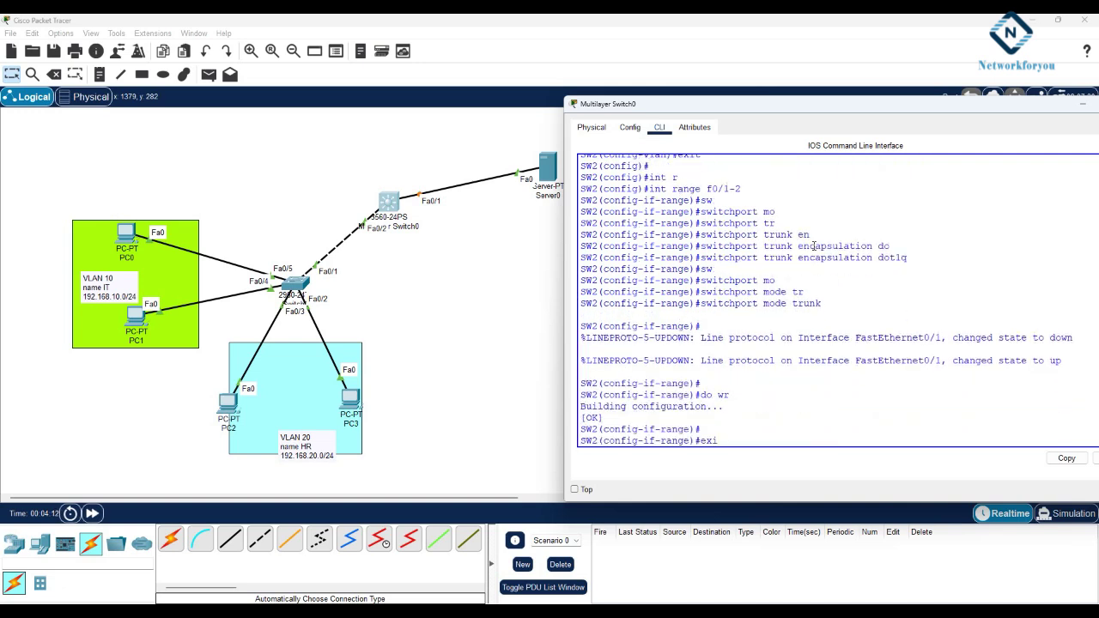
{"action": "type", "text": "t"}
{"action": "key", "text": "Return"}
{"action": "key", "text": "Return"}
Configure interface VLAN 10 on SW2 with IP address 192.168.10.1 and mask 255.255.255.0, and enable it with no shutdown.
{"action": "type", "text": "an 10"}
{"action": "key", "text": "Return"}
{"action": "key", "text": "Return"}
{"action": "key", "text": "Return"}
{"action": "type", "text": "ip add "}
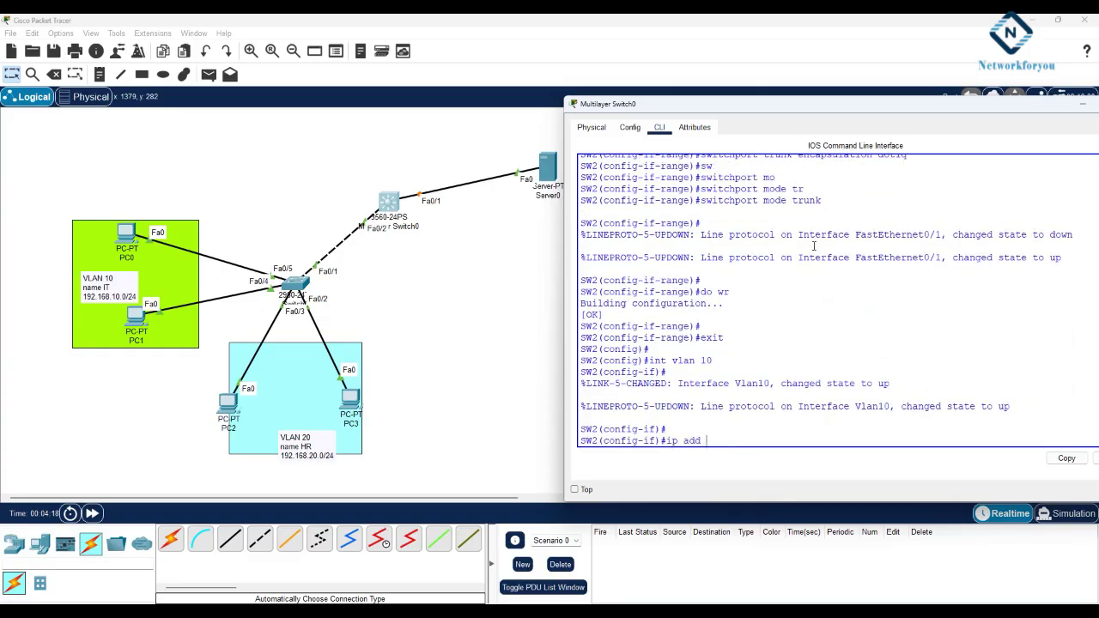
{"action": "type", "text": "192.168.10.1 255.255.255.0"}
{"action": "key", "text": "Return"}
{"action": "type", "text": "no s"}
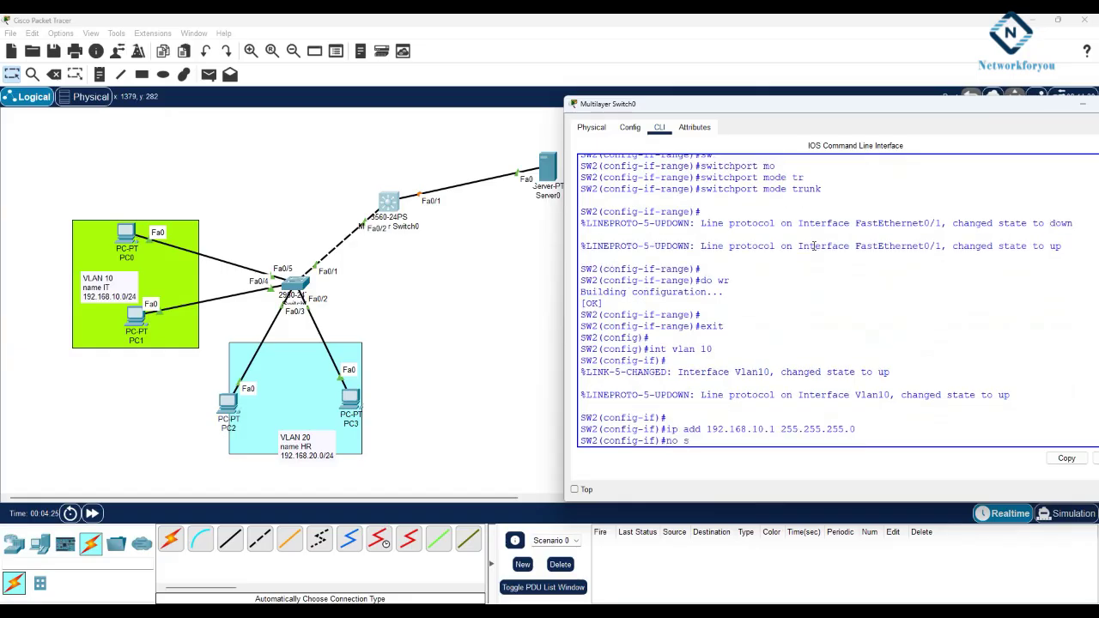
{"action": "type", "text": "h"}
{"action": "key", "text": "Return"}
{"action": "key", "text": "Return"}
{"action": "key", "text": "Return"}
Configure interface VLAN 20 on SW2 with IP address 192.168.20.1 and mask 255.255.255.0, and enable it with no shutdown.
{"action": "type", "text": "int v"}
{"action": "key", "text": "BackSpace"}
{"action": "type", "text": "lan"}
{"action": "key", "text": "BackSpace"}
{"action": "key", "text": "BackSpace"}
{"action": "key", "text": "BackSpace"}
{"action": "type", "text": "vl"}
{"action": "key", "text": "BackSpace"}
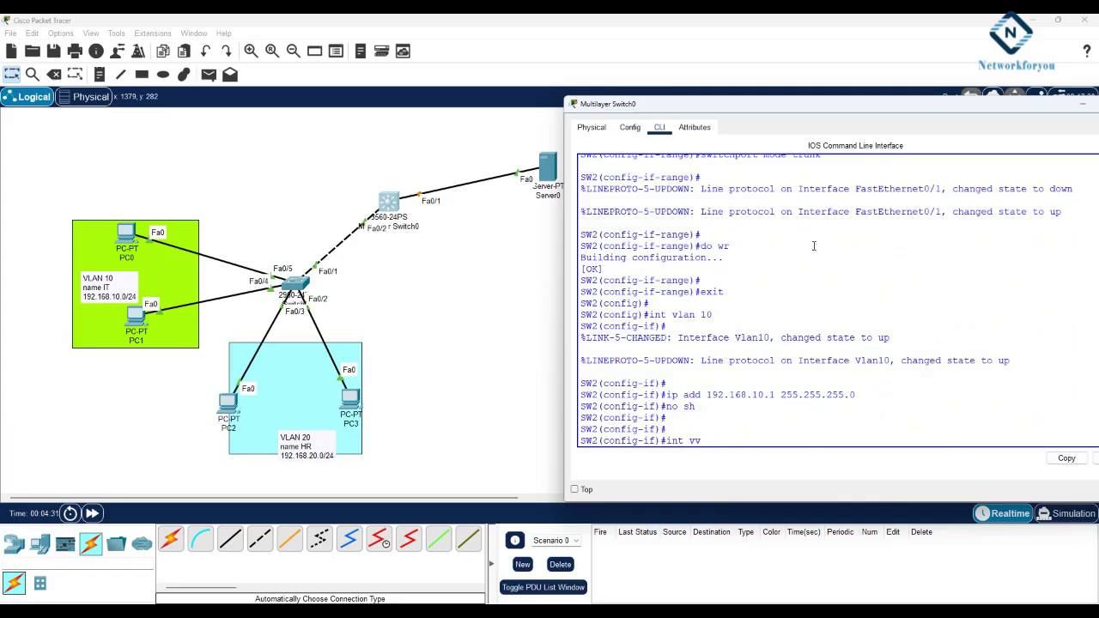
{"action": "type", "text": "an 20"}
{"action": "key", "text": "Return"}
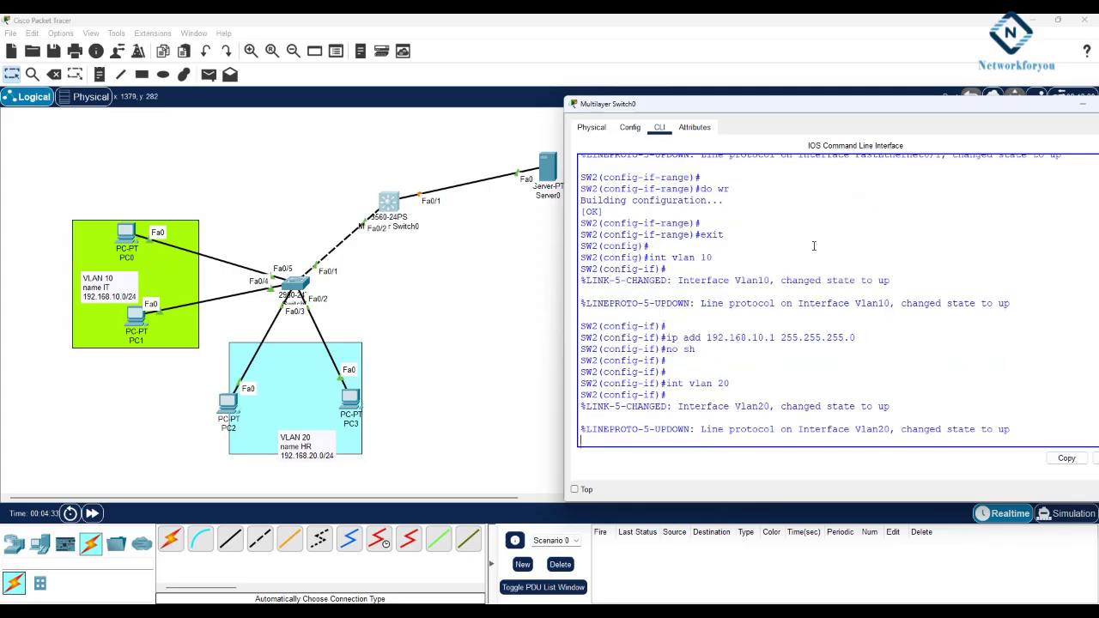
{"action": "key", "text": "Return"}
{"action": "type", "text": "ip ad"}
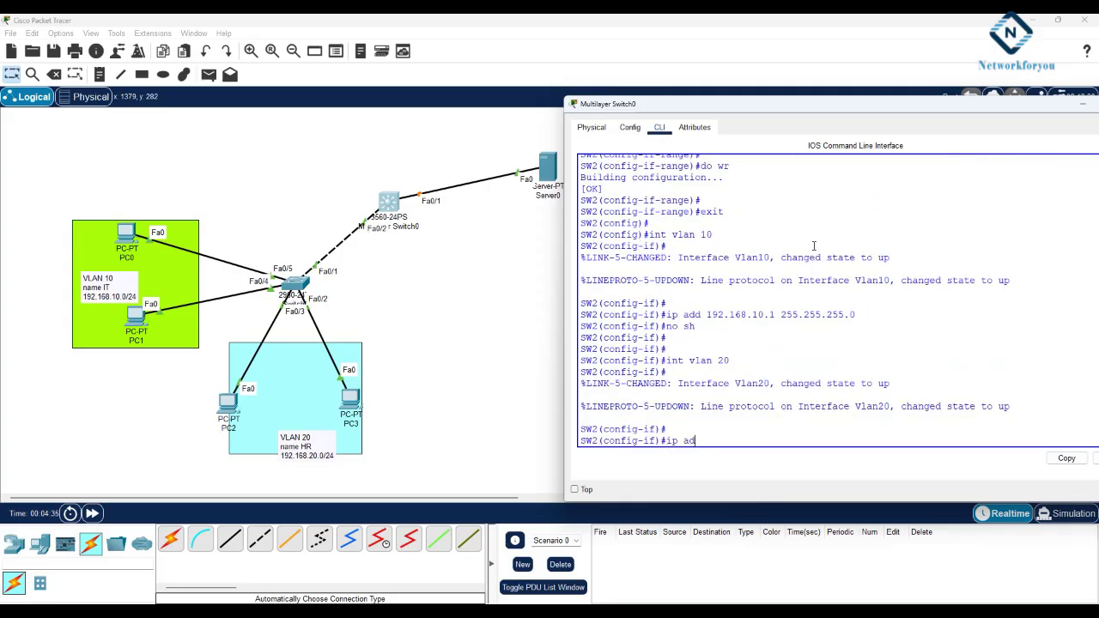
{"action": "type", "text": "d 192.168."}
{"action": "type", "text": "10"}
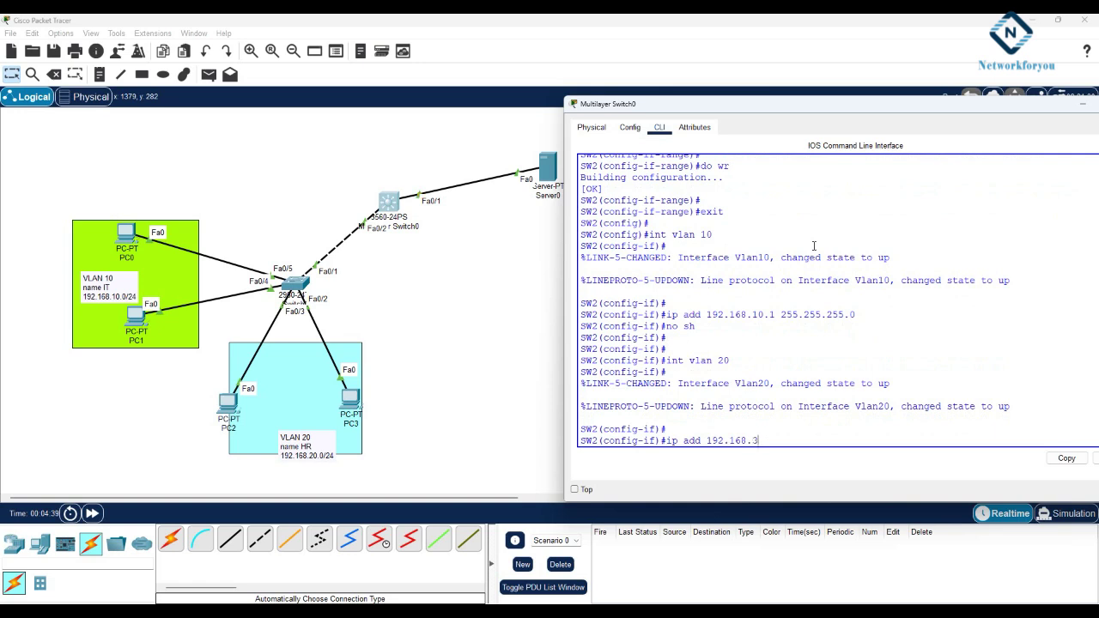
{"action": "key", "text": "BackSpace"}
{"action": "key", "text": "BackSpace"}
{"action": "type", "text": "20.1 255.255.255.0"}
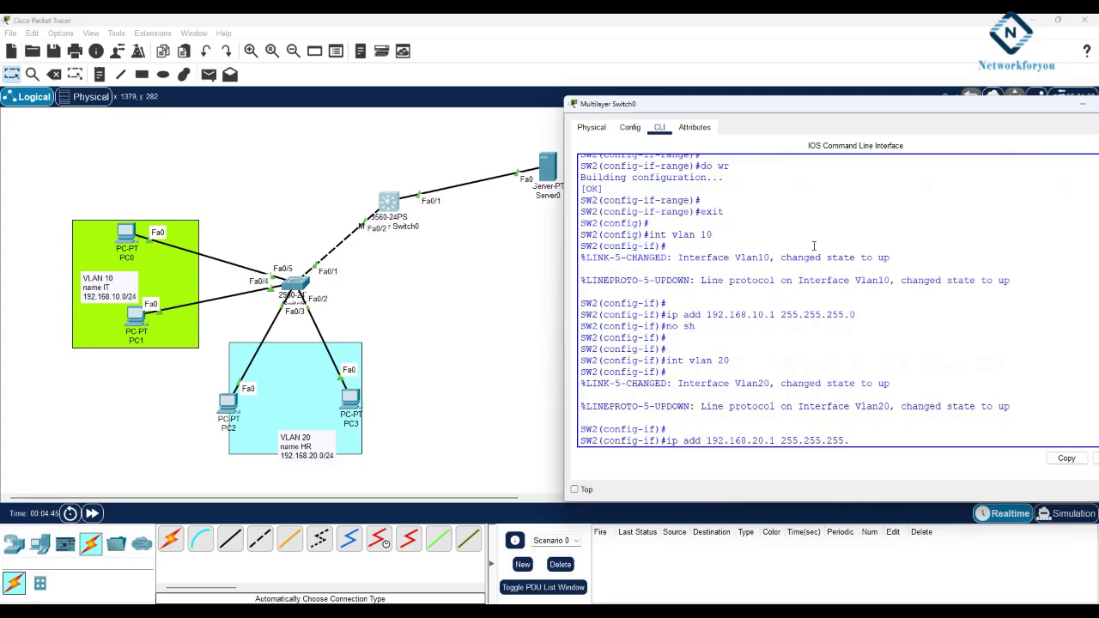
{"action": "key", "text": "Return"}
{"action": "type", "text": "no sh"}
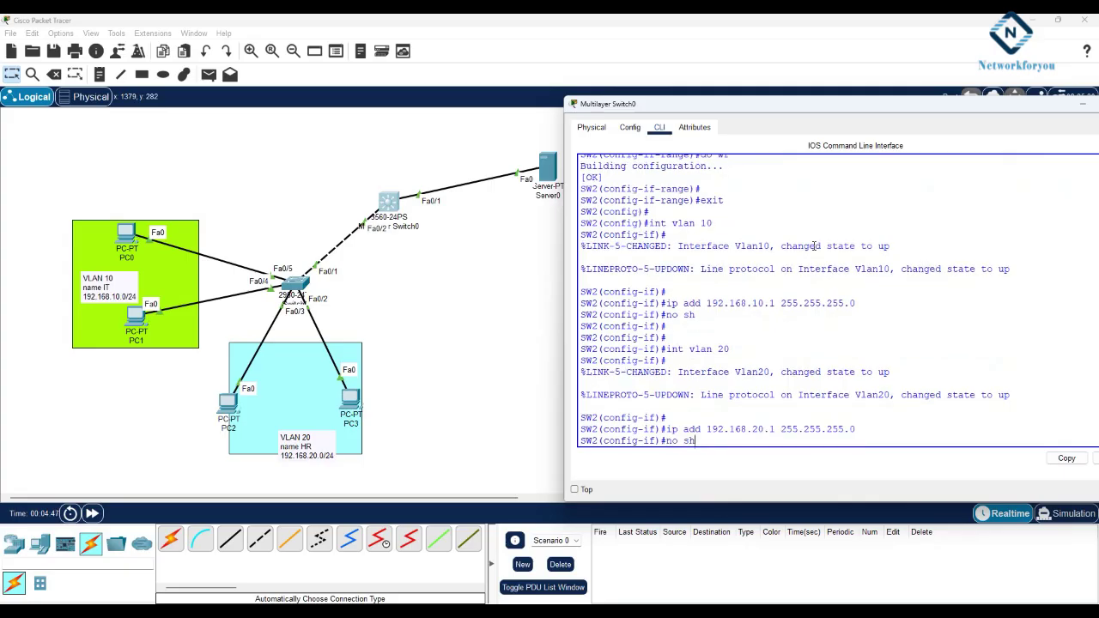
{"action": "key", "text": "Return"}
{"action": "key", "text": "Return"}
{"action": "key", "text": "Return"}
Configure interface VLAN 1 on SW2 with IP address 192.168.1.1 and mask 255.255.255.0, and enable it with no shutdown.
{"action": "type", "text": "int vl"}
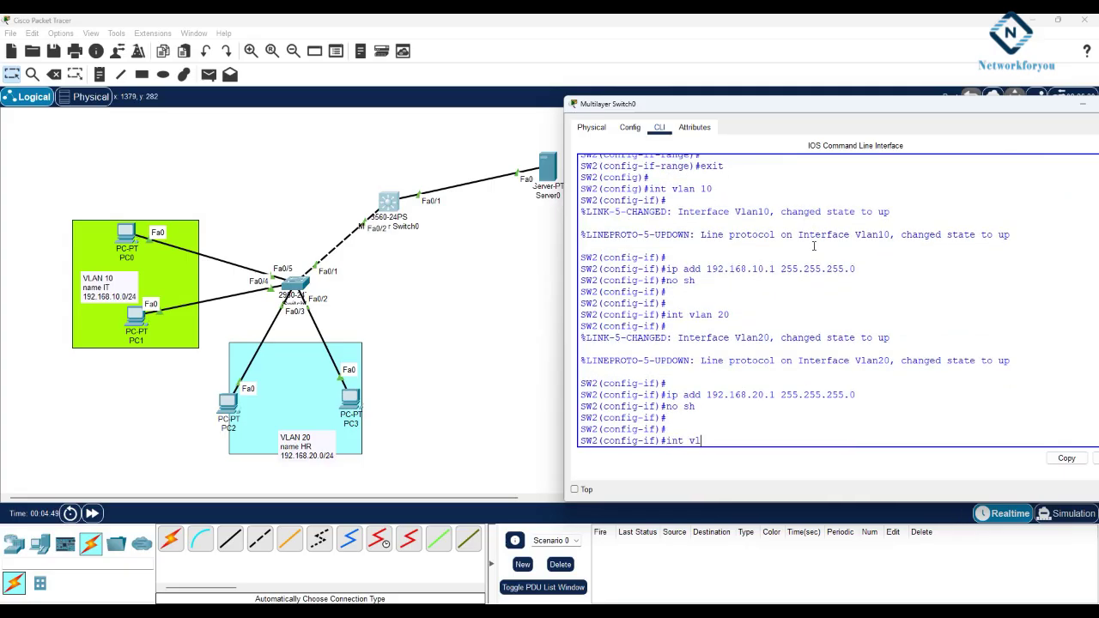
{"action": "type", "text": "an 1"}
{"action": "key", "text": "Return"}
{"action": "type", "text": "ip"}
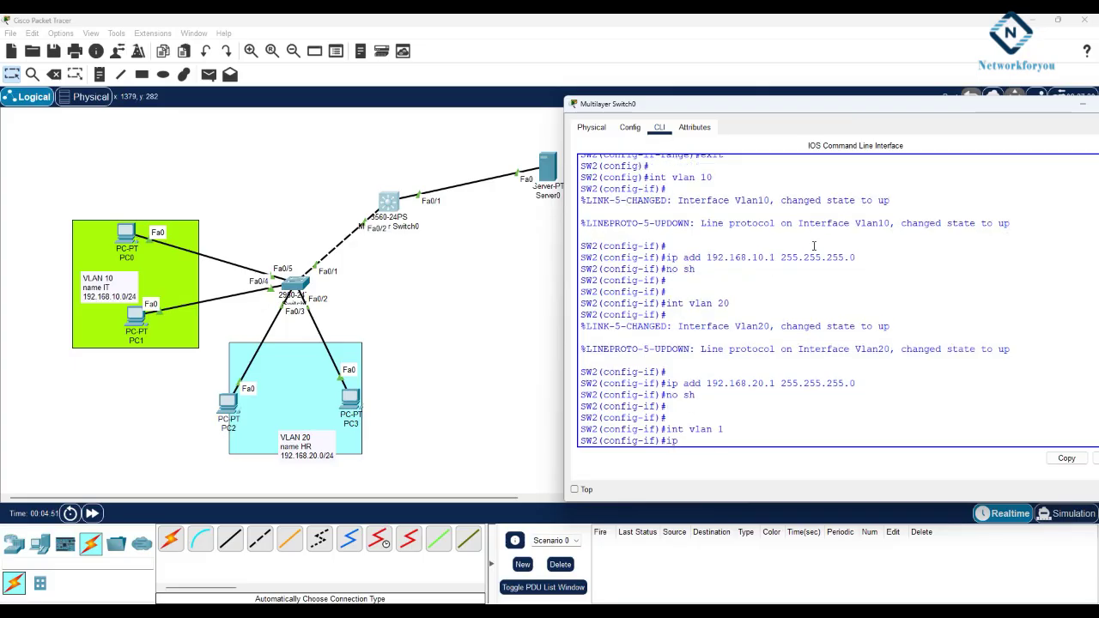
{"action": "type", "text": " add 192.168.1.1 255.255.255.0"}
{"action": "key", "text": "Return"}
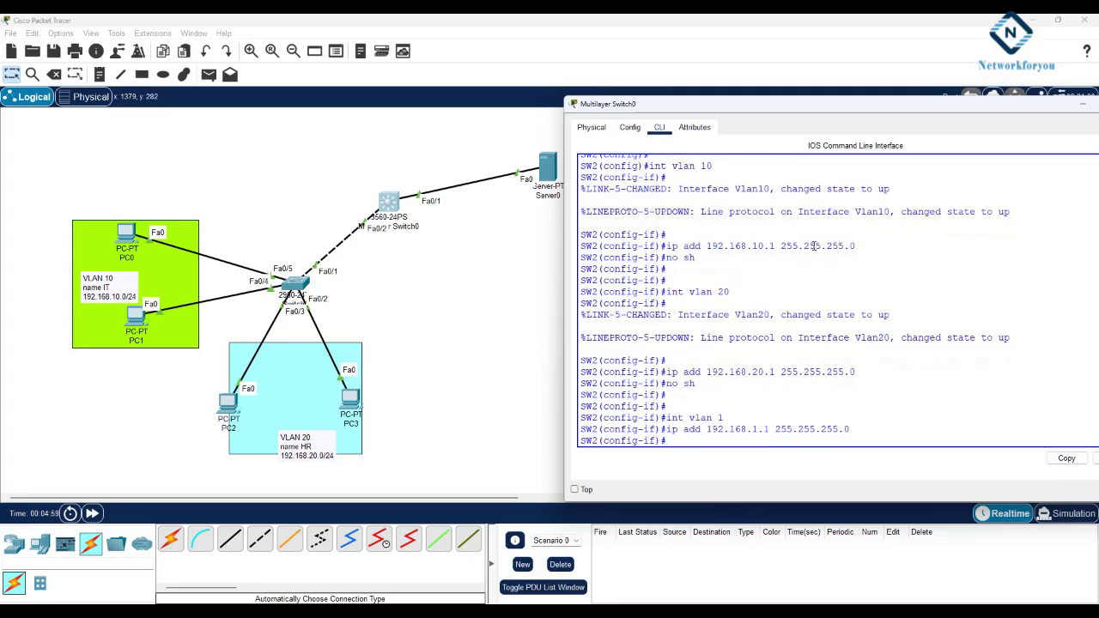
{"action": "type", "text": "no sh"}
{"action": "key", "text": "Return"}
{"action": "key", "text": "Return"}
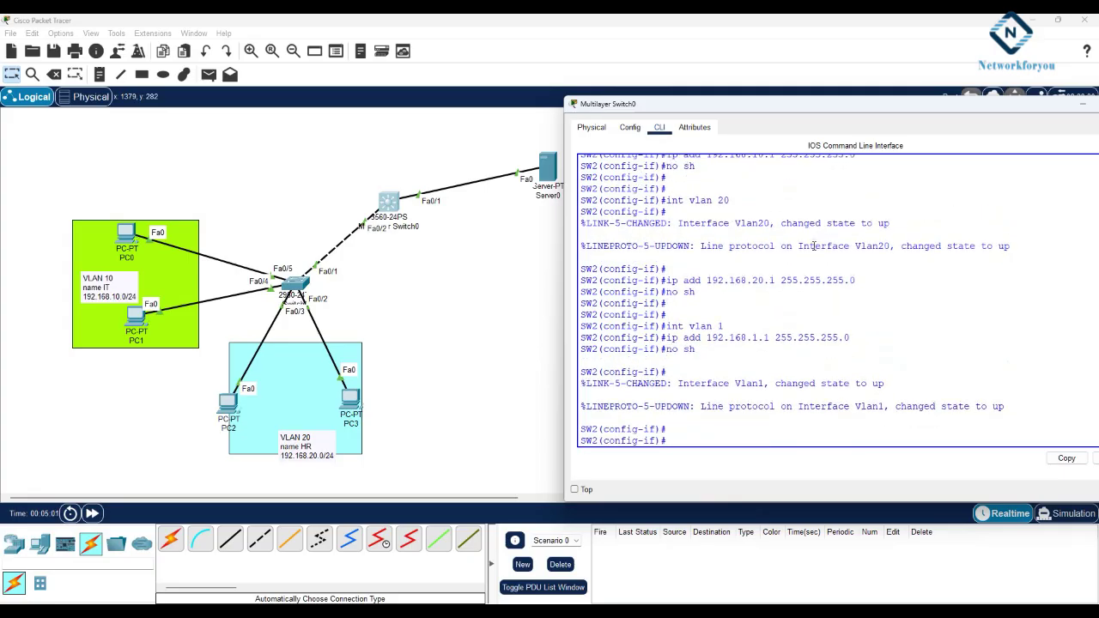
Exit interface and global configuration modes on SW2 to reach privileged EXEC mode.
{"action": "type", "text": "exit"}
{"action": "key", "text": "Return"}
{"action": "key", "text": "Return"}
{"action": "type", "text": "exit"}
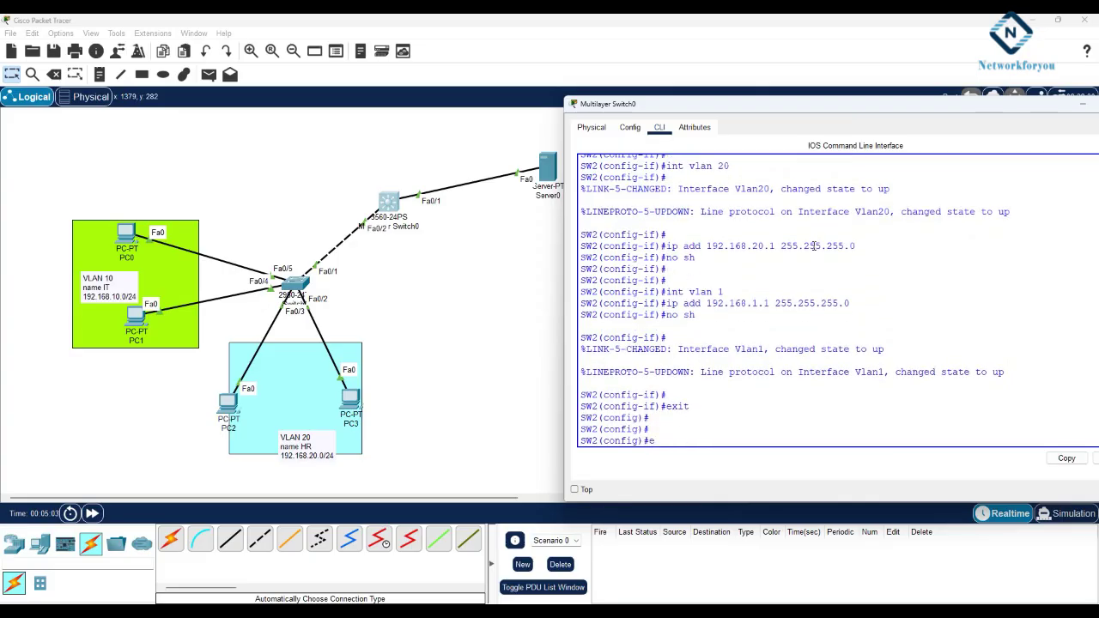
{"action": "key", "text": "Return"}
{"action": "key", "text": "Return"}
{"action": "key", "text": "Return"}
Show the brief IP interface summary on SW2 and check the VLAN 1, 10 and 20 entries.
{"action": "type", "text": "sh ip int b"}
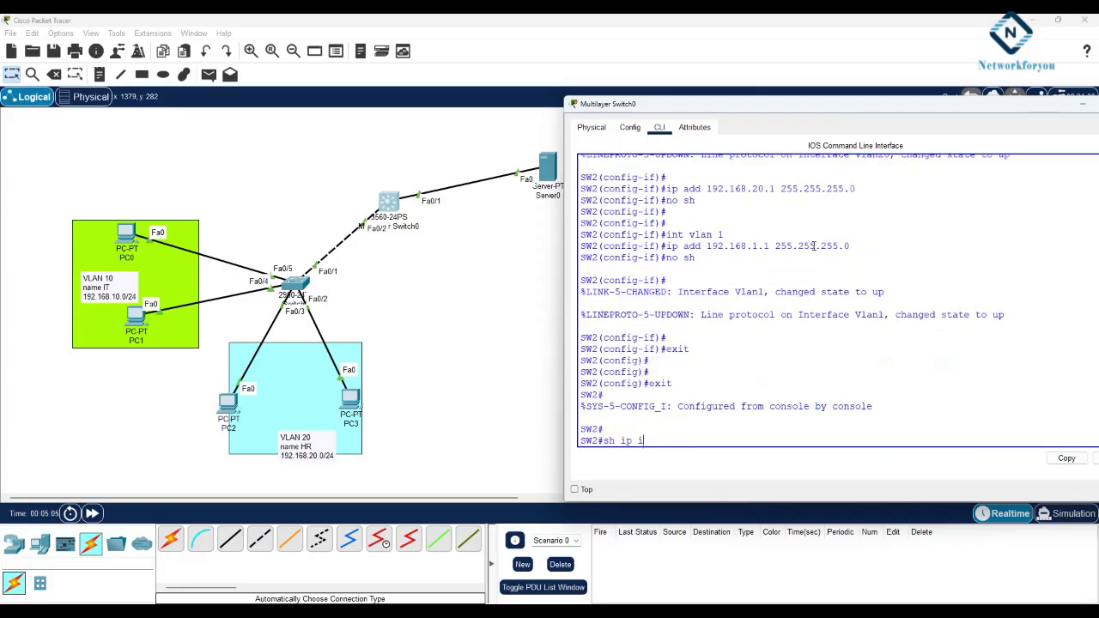
{"action": "key", "text": "Return"}
{"action": "key", "text": "Return"}
{"action": "key", "text": "Return"}
{"action": "key", "text": "Return"}
{"action": "key", "text": "Return"}
{"action": "key", "text": "Return"}
{"action": "key", "text": "Return"}
{"action": "key", "text": "Return"}
{"action": "key", "text": "Return"}
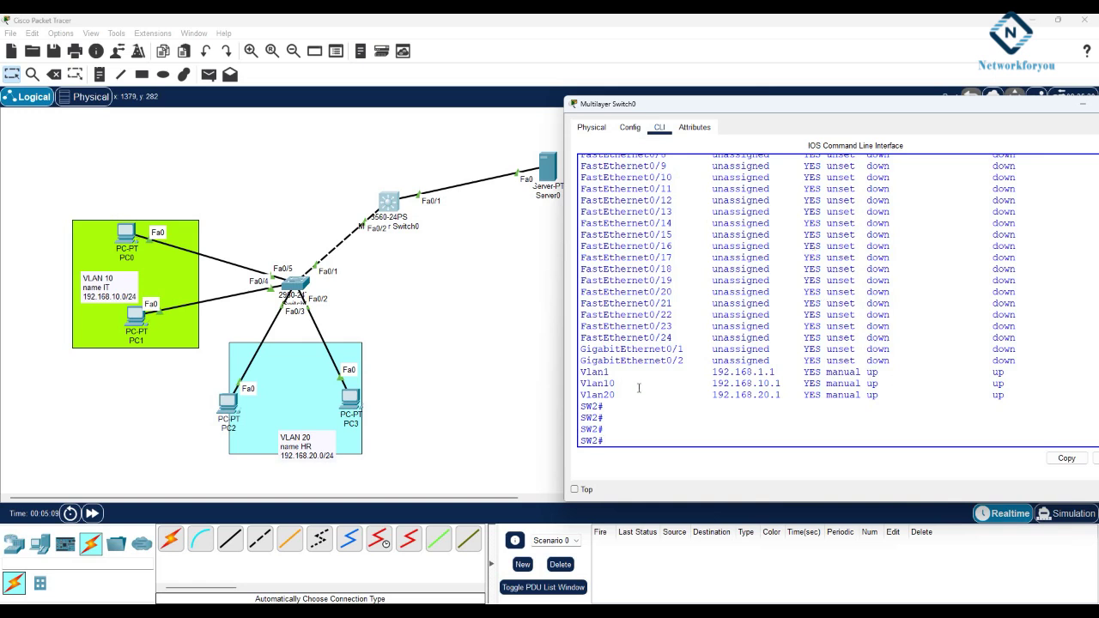
{"action": "left_click_drag", "start_coordinate": [580, 372], "coordinate": [998, 394]}
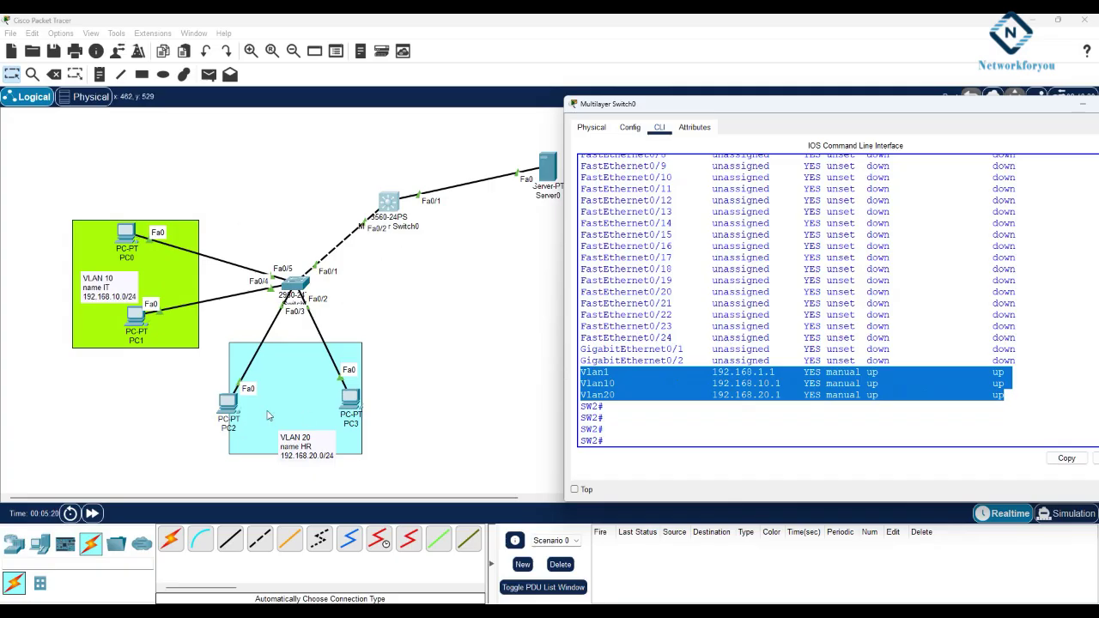
Rename the server in the topology as 192.168.1.2-DHCP Server.
{"action": "left_click", "coordinate": [550, 196]}
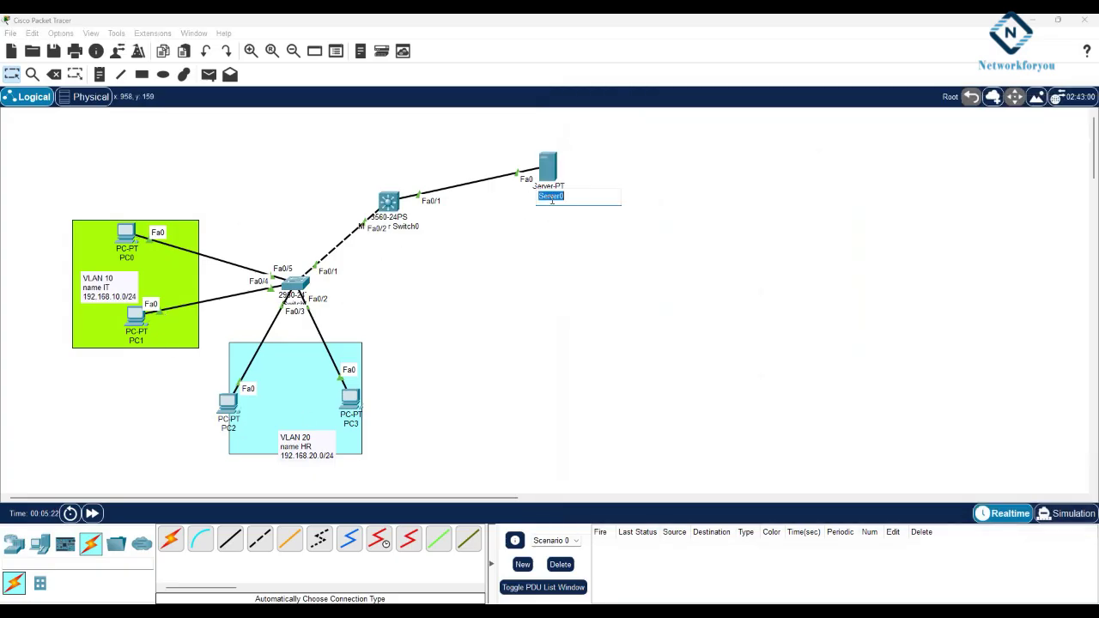
{"action": "type", "text": "192.168.1.2"}
{"action": "key", "text": "ctrl+a"}
{"action": "left_click", "coordinate": [601, 199]}
{"action": "type", "text": "-DHC"}
{"action": "type", "text": "P-AS"}
{"action": "key", "text": "BackSpace"}
{"action": "key", "text": "BackSpace"}
{"action": "type", "text": "Server"}
{"action": "key", "text": "Return"}
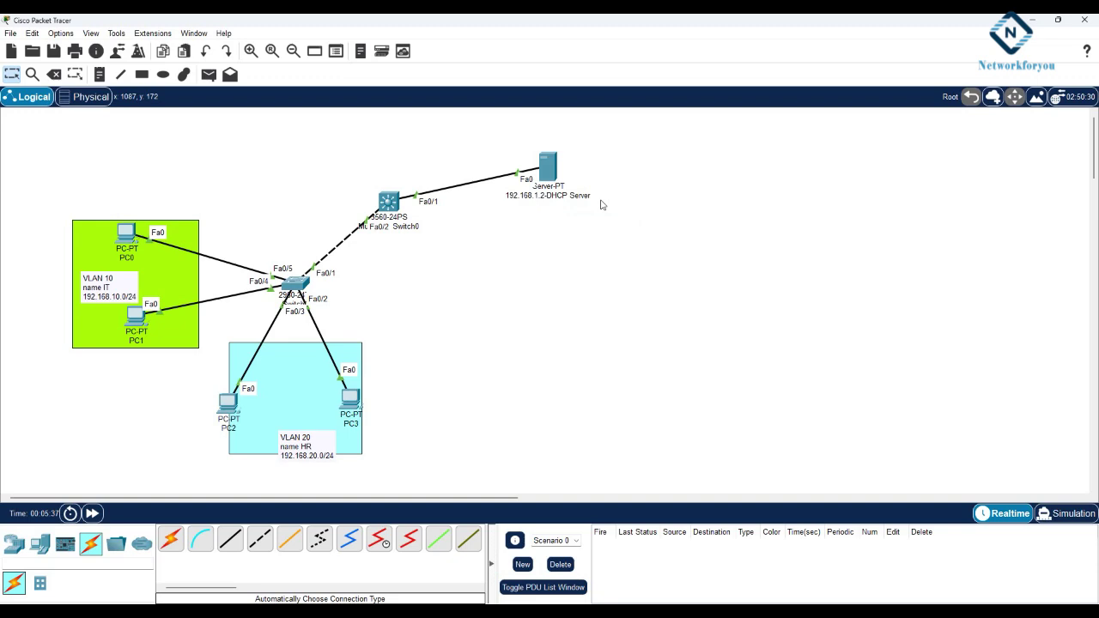
Configure the server's static IP settings with address 192.168.1.2, mask 255.255.255.0 and default gateway 192.168.1.1.
{"action": "left_click", "coordinate": [546, 167]}
{"action": "left_click", "coordinate": [531, 167]}
{"action": "left_click_drag", "start_coordinate": [534, 144], "coordinate": [794, 146]}
{"action": "left_click", "coordinate": [697, 215]}
{"action": "type", "text": "192.168.1.2"}
{"action": "left_click", "coordinate": [832, 254]}
{"action": "left_click", "coordinate": [826, 270]}
{"action": "type", "text": "192.168.1.2"}
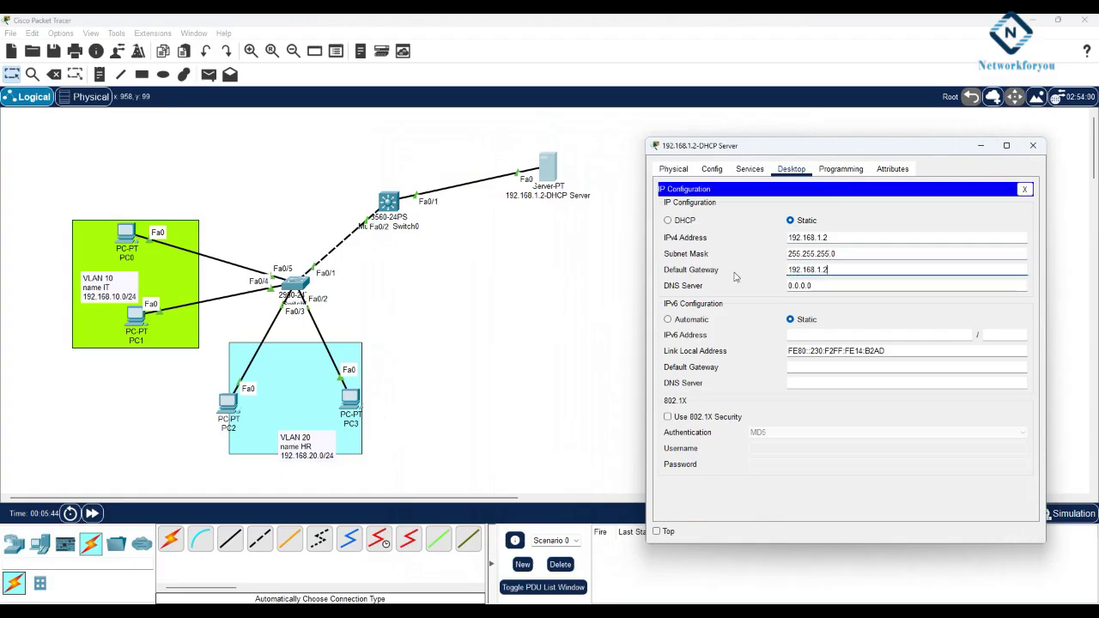
{"action": "type", "text": "1"}
{"action": "left_click", "coordinate": [807, 286]}
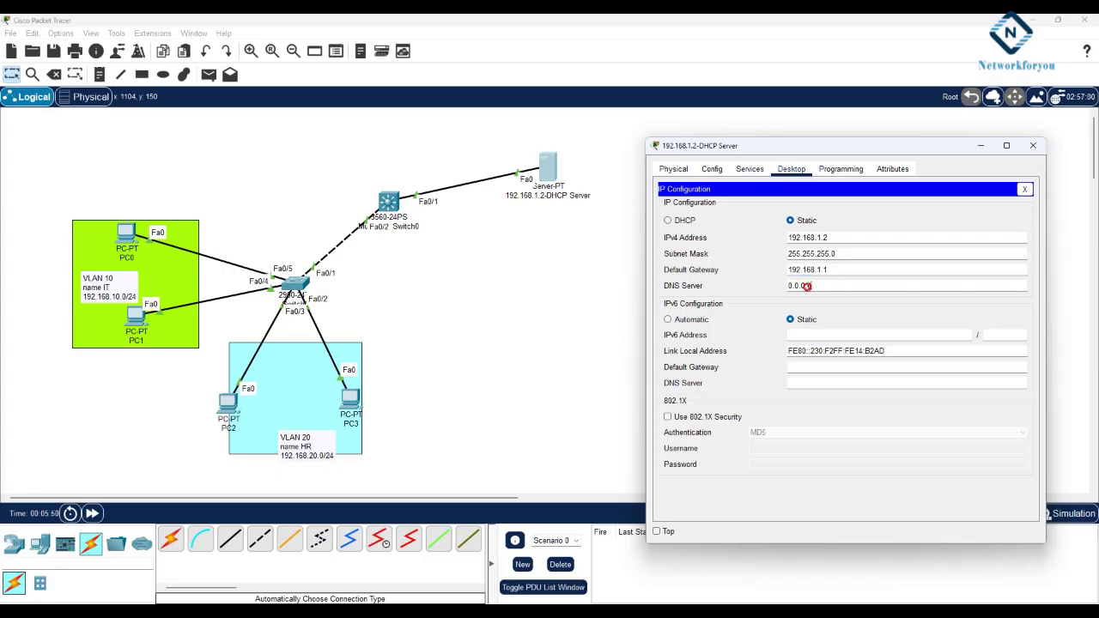
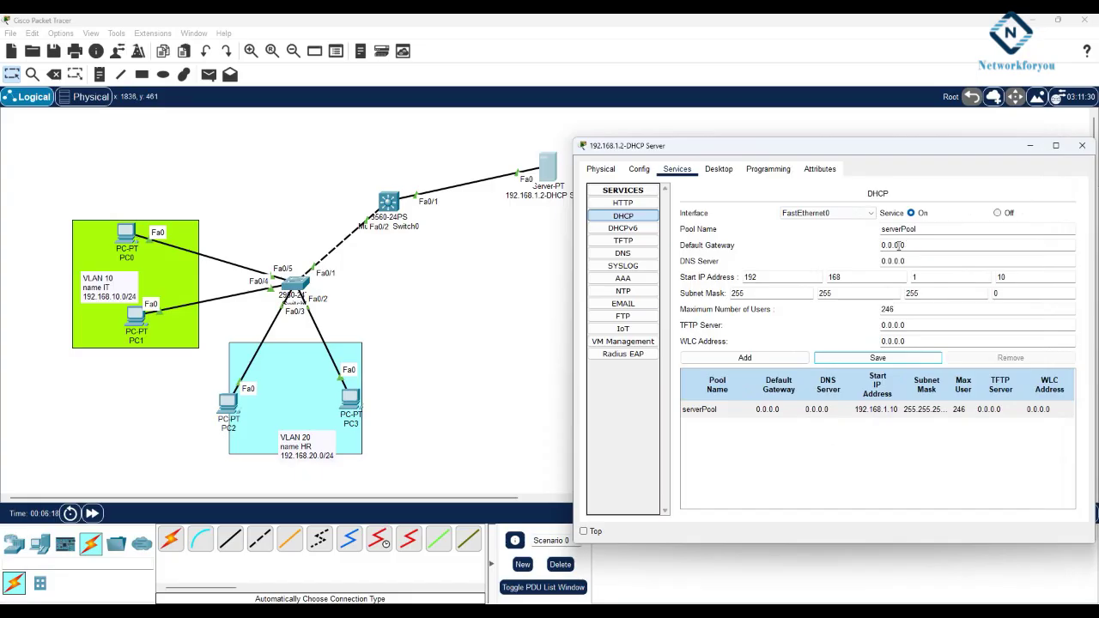
Set serverPool's default gateway to 192.168.1.1 and DNS server to 8.8.8.8 in the DHCP service, and save the pool.
{"action": "left_click_drag", "start_coordinate": [906, 245], "coordinate": [852, 245]}
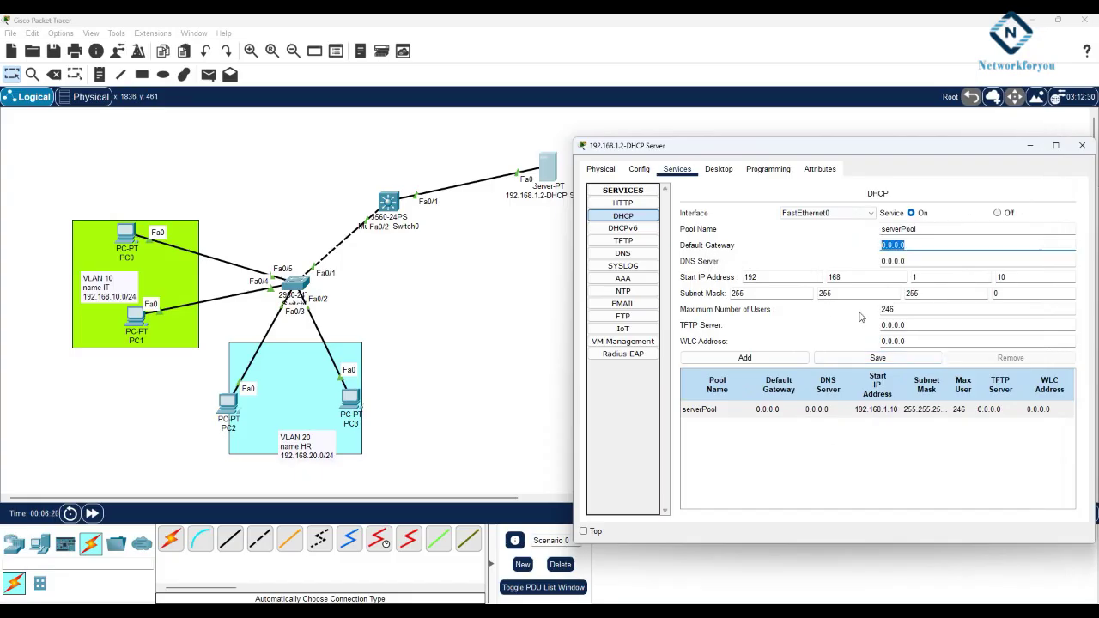
{"action": "left_click", "coordinate": [867, 410]}
{"action": "left_click_drag", "start_coordinate": [914, 246], "coordinate": [834, 242]}
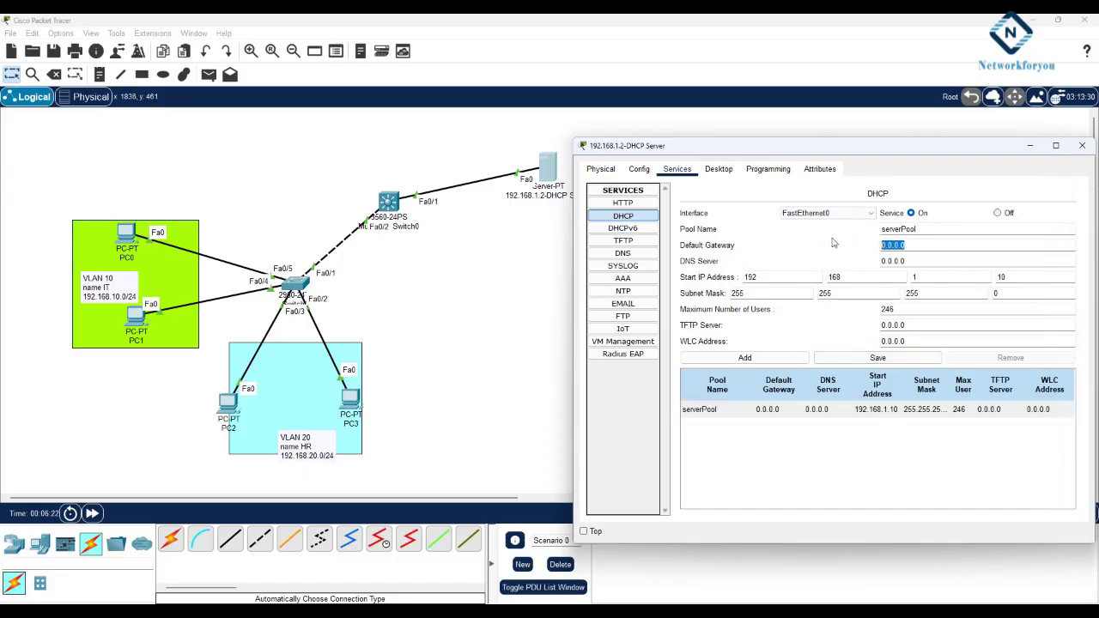
{"action": "type", "text": "192.168"}
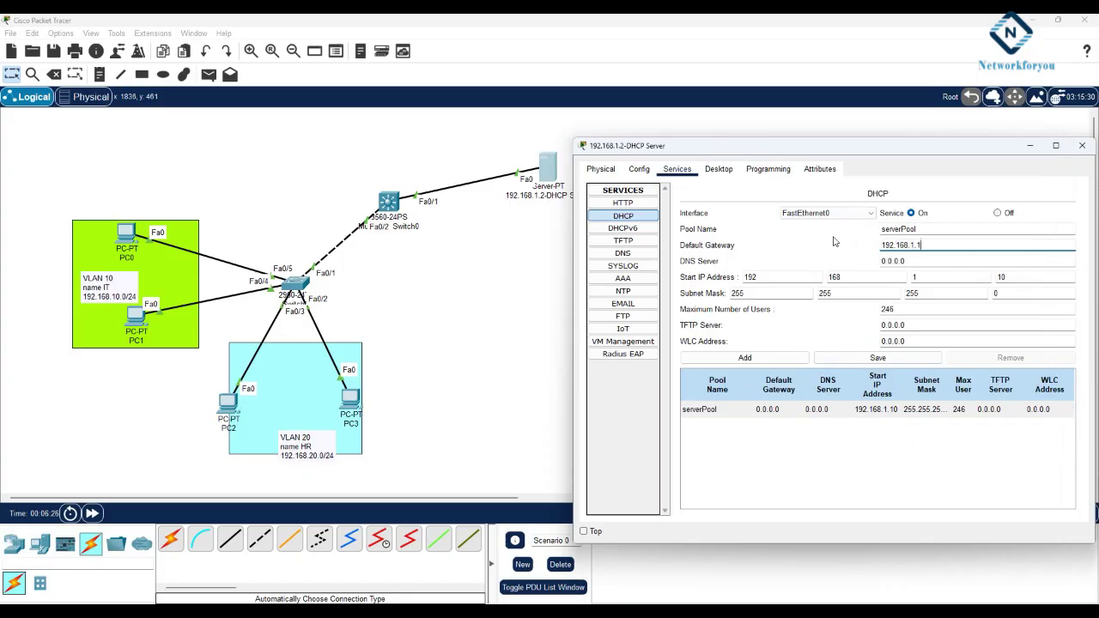
{"action": "type", "text": ".1.1"}
{"action": "left_click_drag", "start_coordinate": [912, 261], "coordinate": [850, 266]}
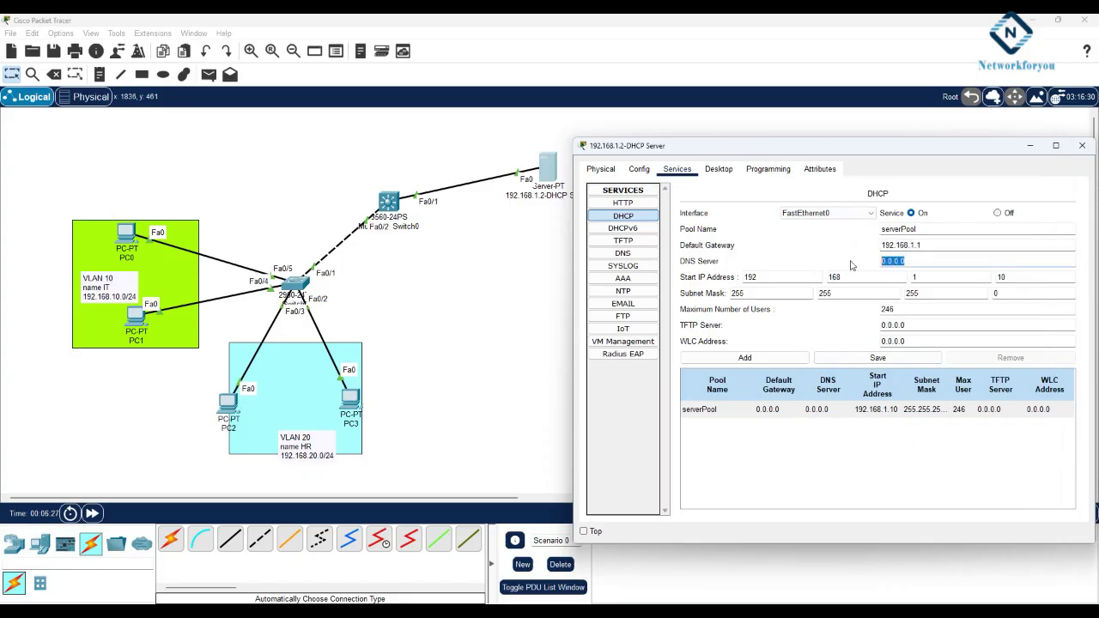
{"action": "type", "text": "8.8.8.8"}
{"action": "left_click", "coordinate": [878, 357]}
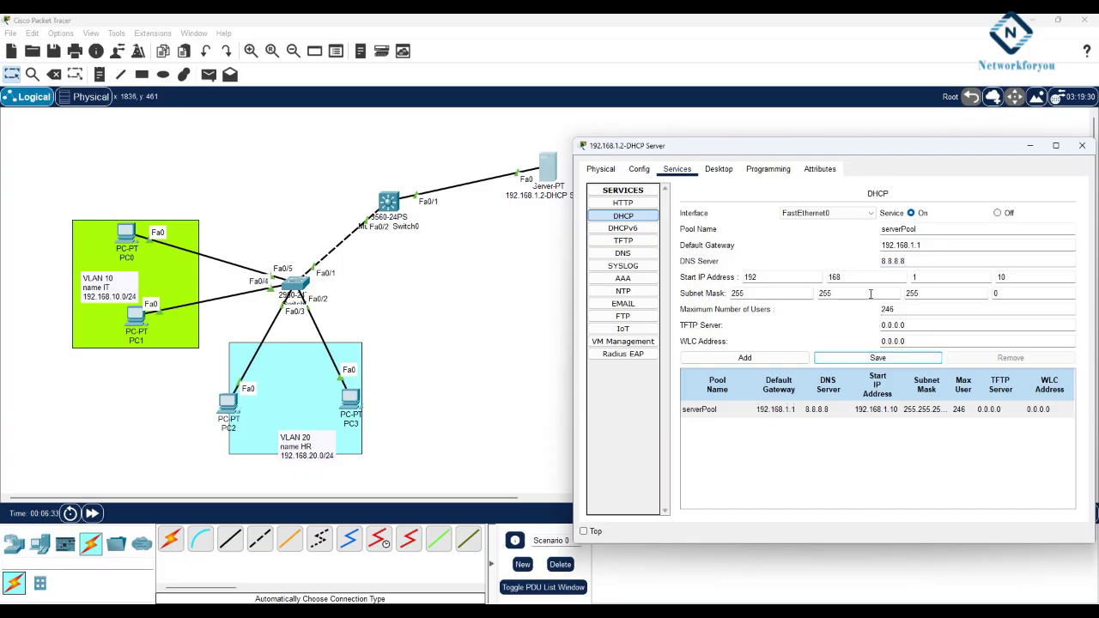
Add a DHCP pool named VLAN10 with default gateway 192.168.10.1 and start IP address 192.168.10.10.
{"action": "left_click_drag", "start_coordinate": [917, 229], "coordinate": [855, 233]}
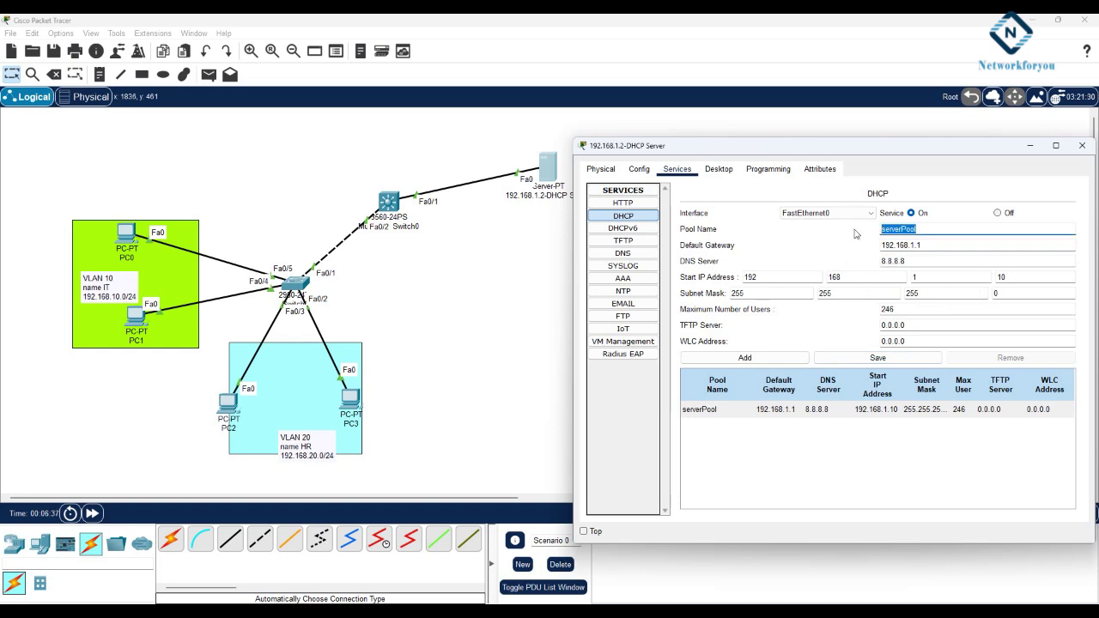
{"action": "type", "text": "VLAN10"}
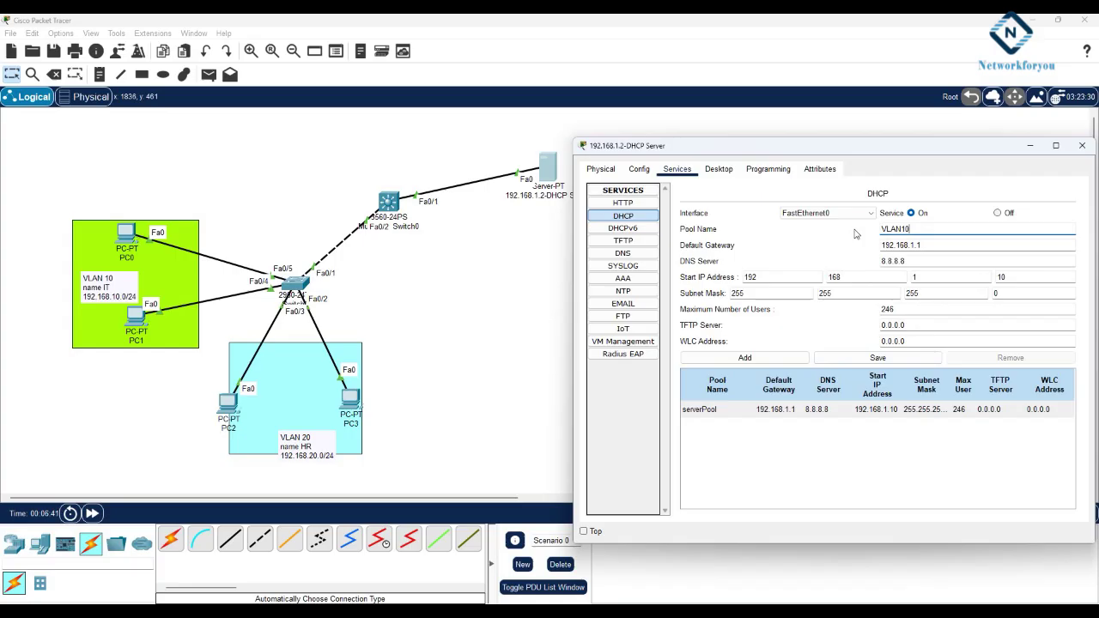
{"action": "left_click", "coordinate": [911, 245]}
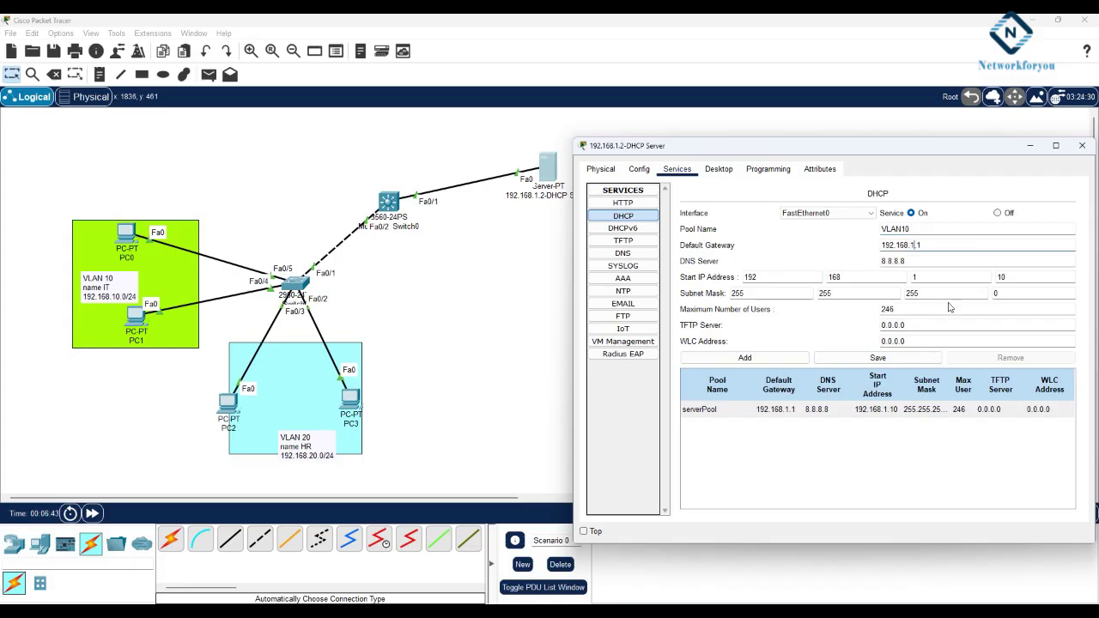
{"action": "type", "text": "0"}
{"action": "left_click", "coordinate": [931, 277]}
{"action": "type", "text": "0"}
{"action": "left_click", "coordinate": [794, 359]}
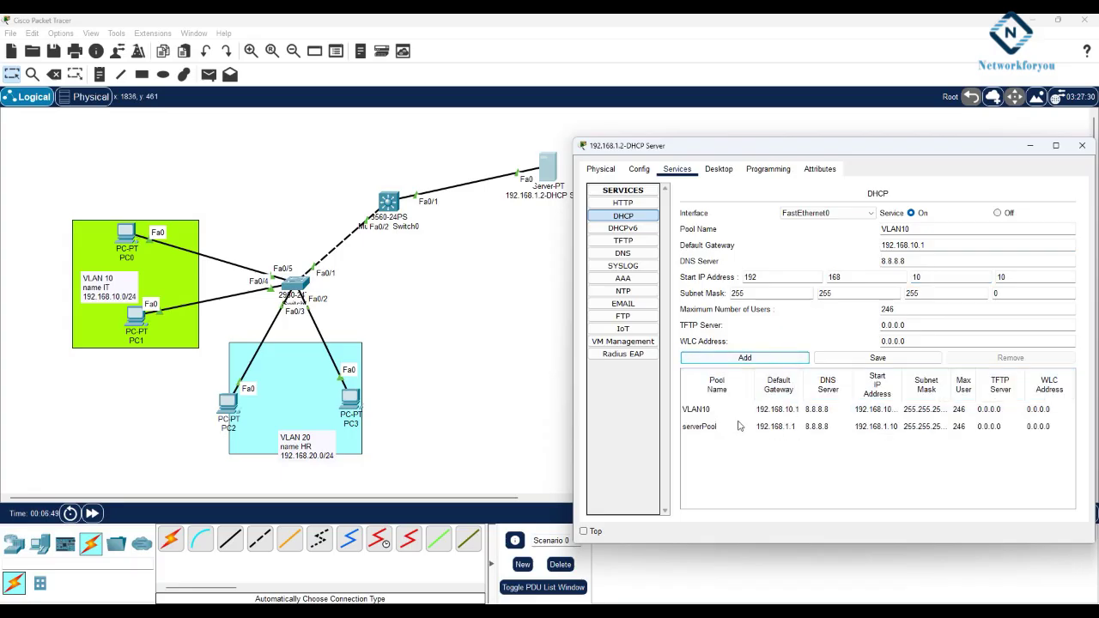
Add a DHCP pool named VLAN20 with default gateway 192.168.20.1 and start IP address 192.168.20.10.
{"action": "left_click", "coordinate": [901, 228]}
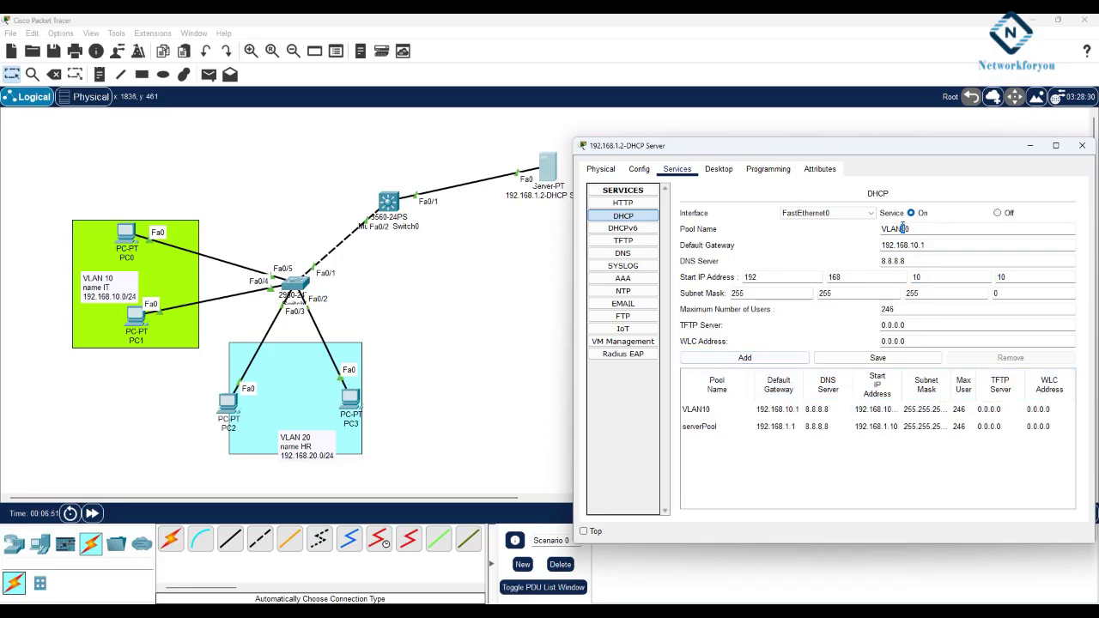
{"action": "type", "text": "2"}
{"action": "left_click_drag", "start_coordinate": [910, 246], "coordinate": [917, 278]}
{"action": "type", "text": "2"}
{"action": "left_click", "coordinate": [777, 361]}
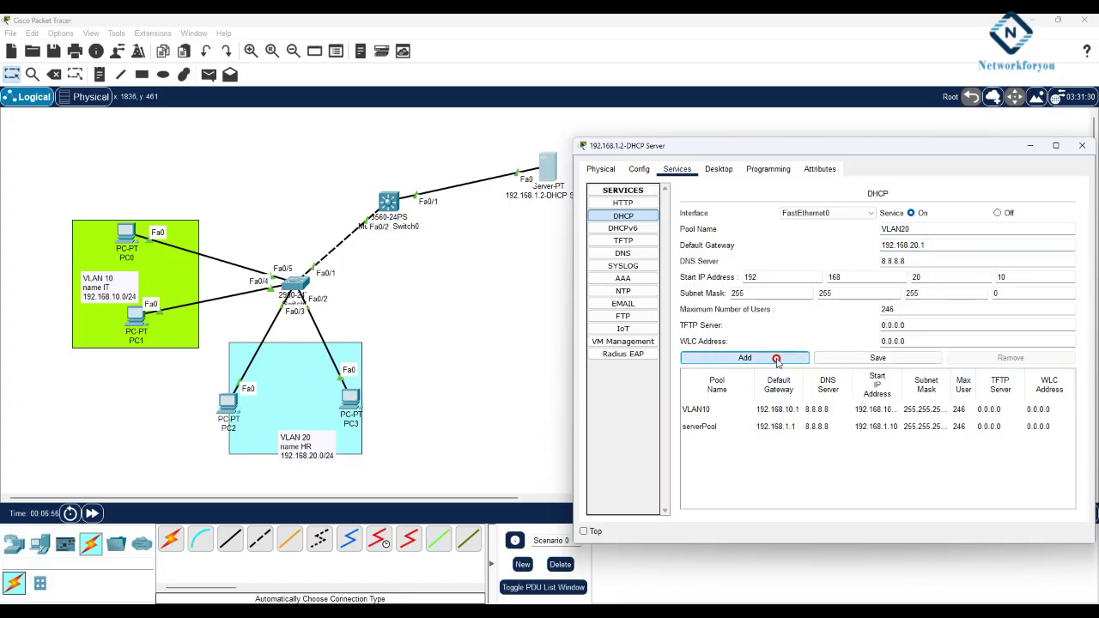
{"action": "left_click", "coordinate": [757, 450]}
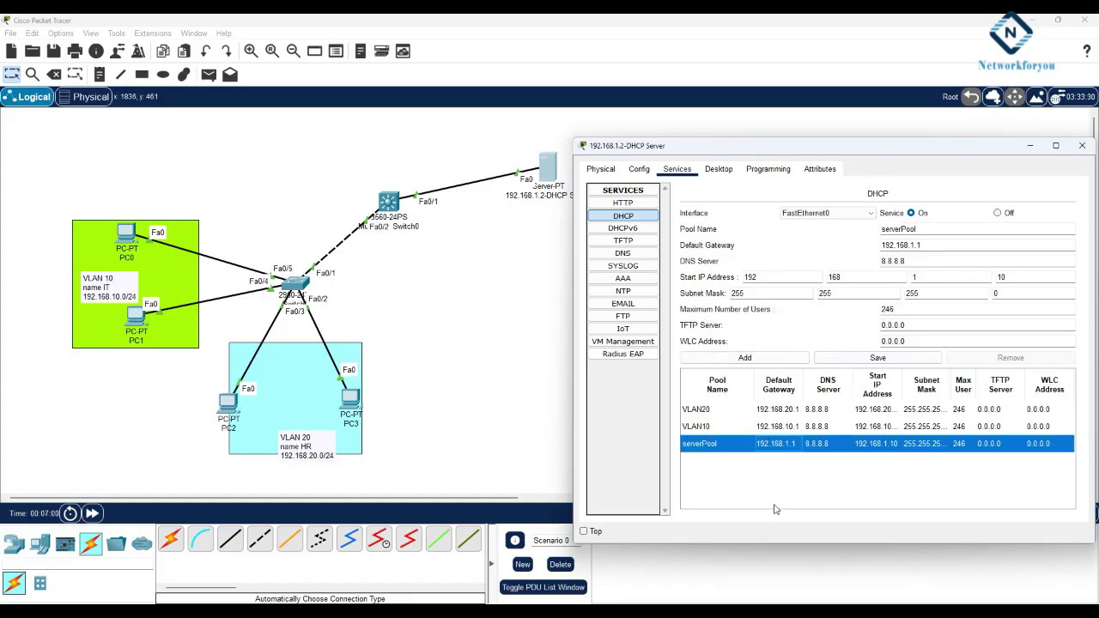
Return to the SW2 command line and configure interface VLAN 1 with ip helper-address 192.168.1.2, then exit the interface.
{"action": "left_click", "coordinate": [1030, 146]}
{"action": "left_click", "coordinate": [388, 202]}
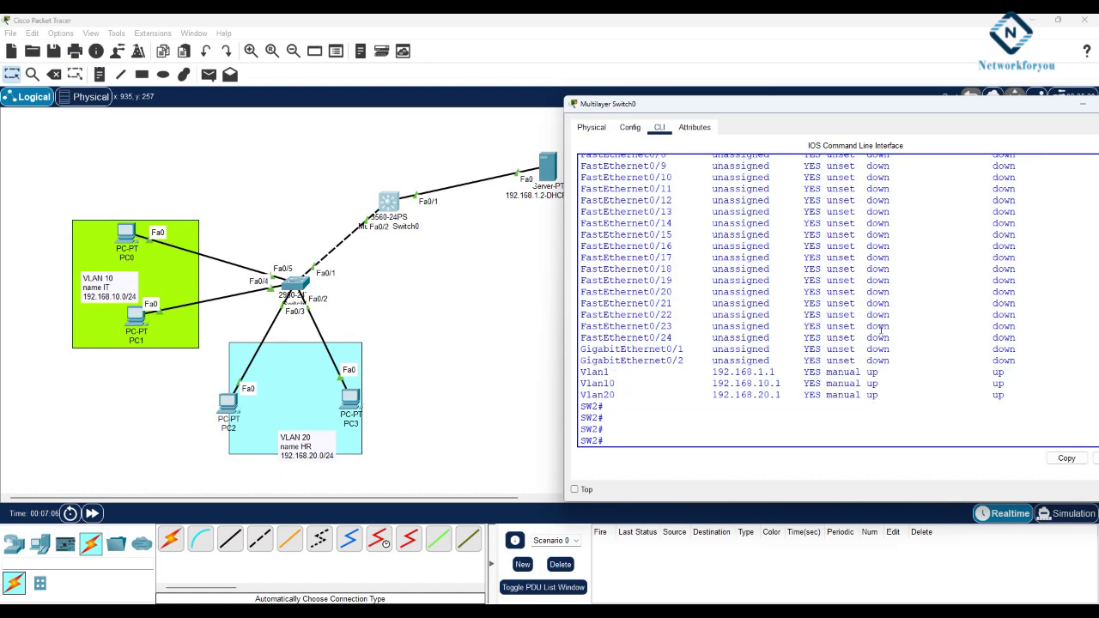
{"action": "type", "text": "config t"}
{"action": "key", "text": "Return"}
{"action": "type", "text": "int vlan 1"}
{"action": "key", "text": "Return"}
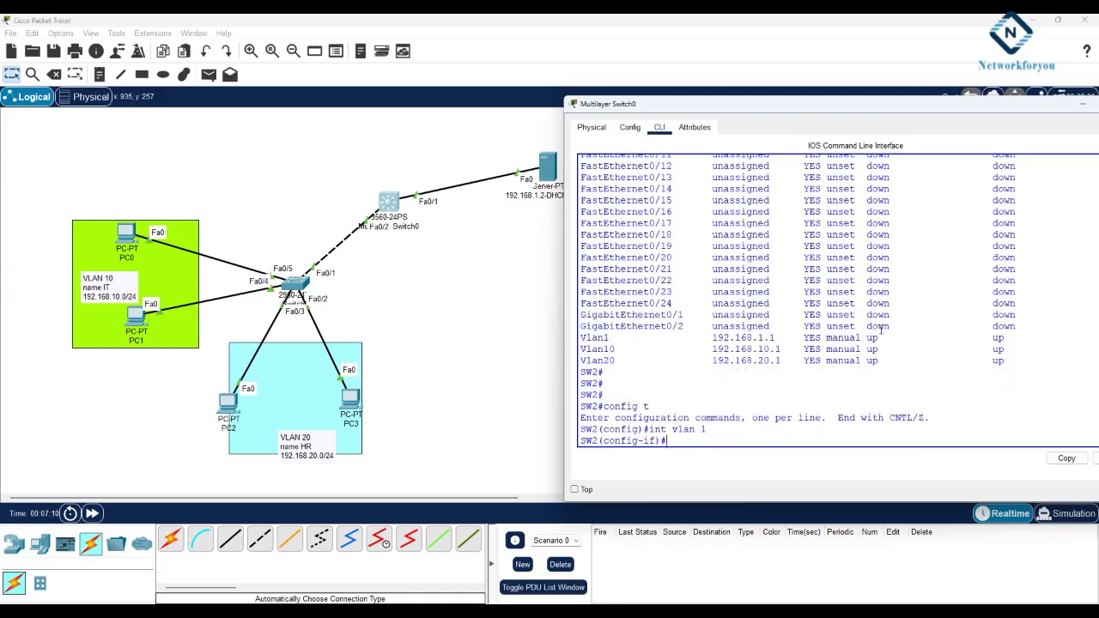
{"action": "type", "text": "ip helper"}
{"action": "key", "text": "Tab"}
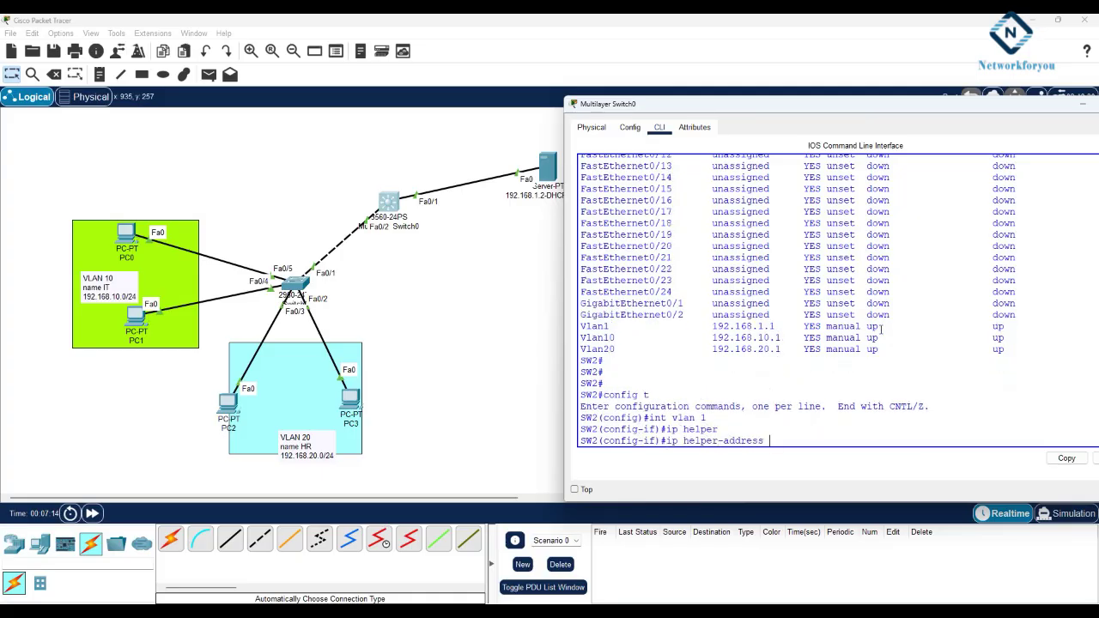
{"action": "type", "text": "192.168.1.2"}
{"action": "key", "text": "Return"}
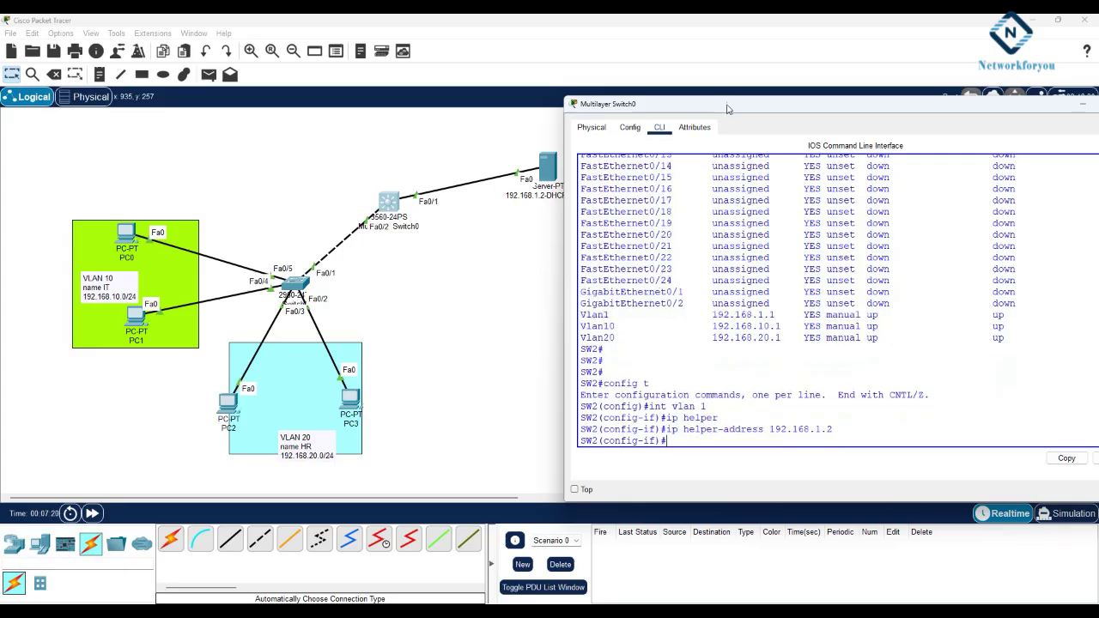
{"action": "left_click_drag", "start_coordinate": [727, 106], "coordinate": [822, 382]}
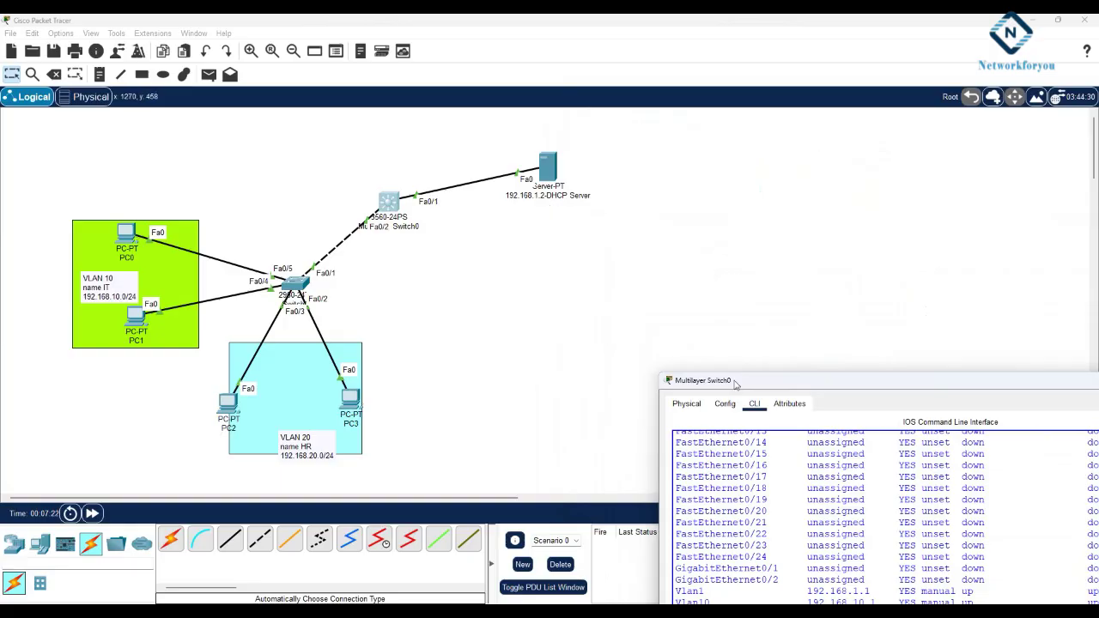
{"action": "left_click_drag", "start_coordinate": [736, 383], "coordinate": [714, 145]}
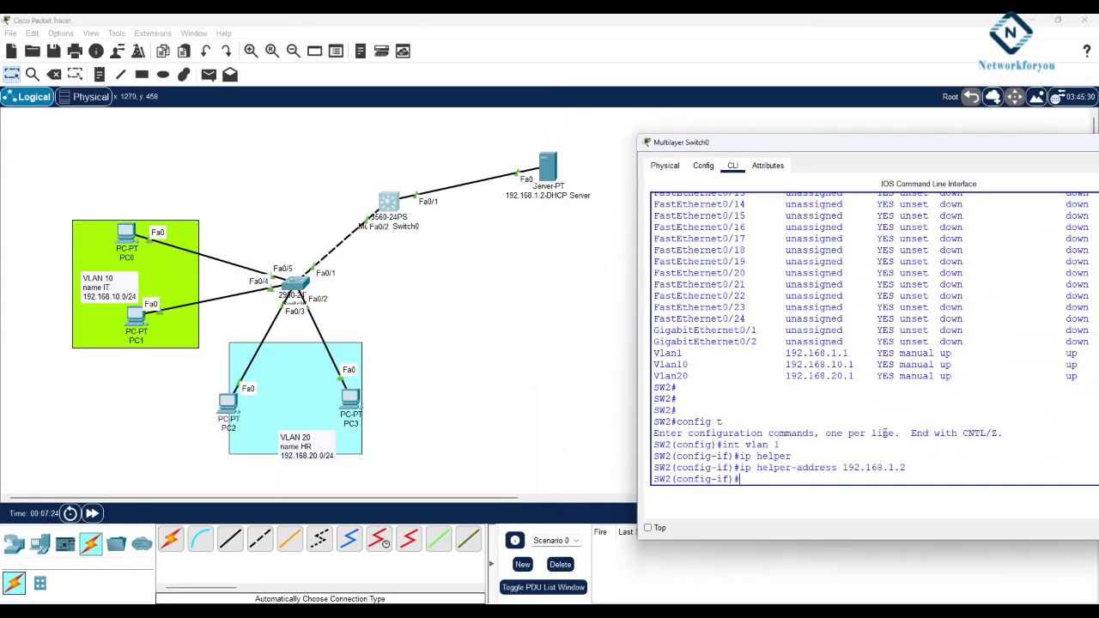
{"action": "type", "text": "exit"}
{"action": "key", "text": "Return"}
Configure interface VLAN 10 on SW2 with ip helper-address 192.168.1.2 and exit the interface.
{"action": "type", "text": "ig)#i"}
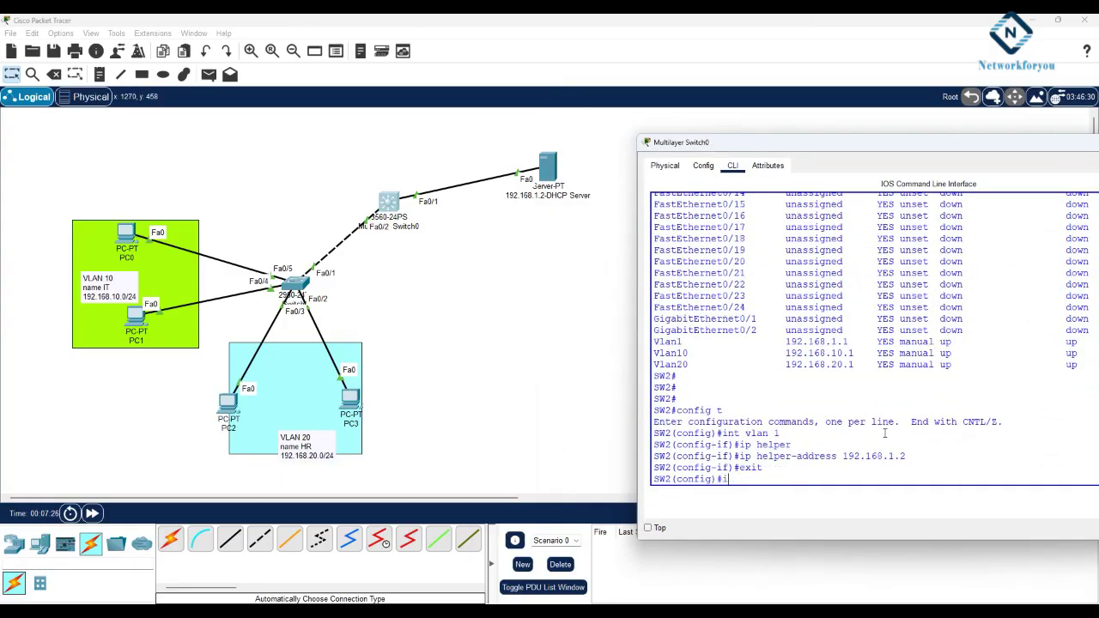
{"action": "type", "text": "nt vlan 10"}
{"action": "key", "text": "Return"}
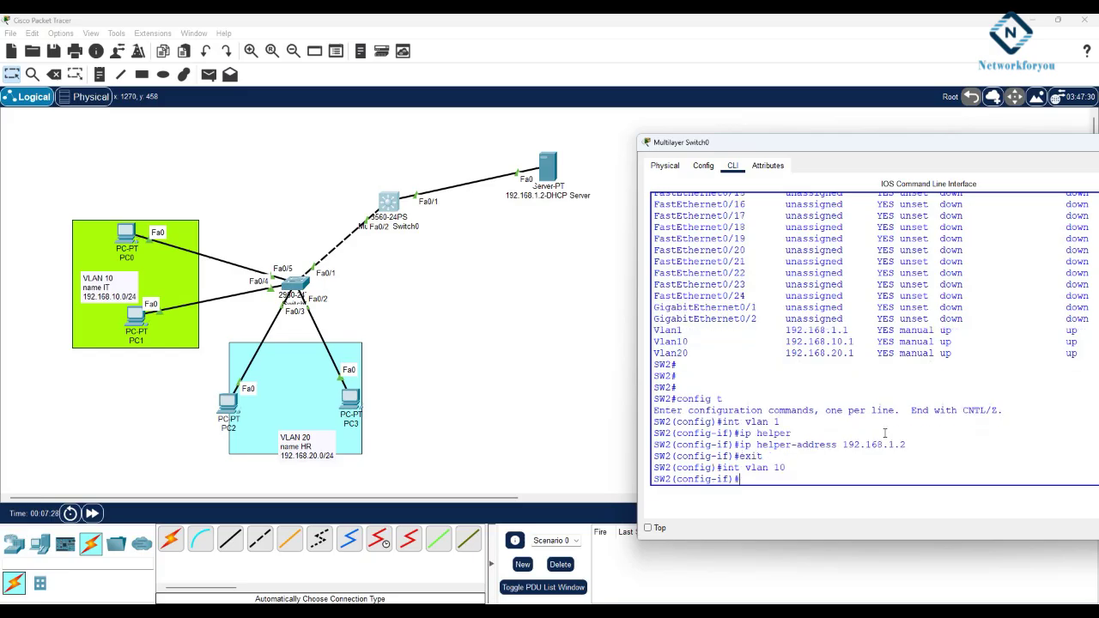
{"action": "key", "text": "Up"}
{"action": "key", "text": "Up"}
{"action": "key", "text": "Up"}
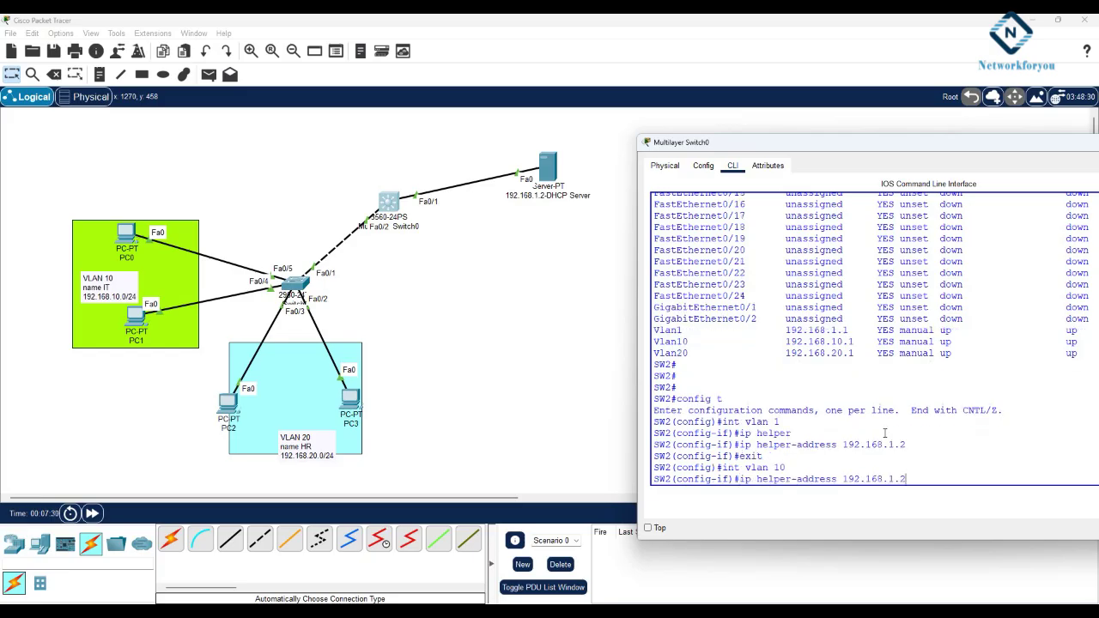
{"action": "key", "text": "Return"}
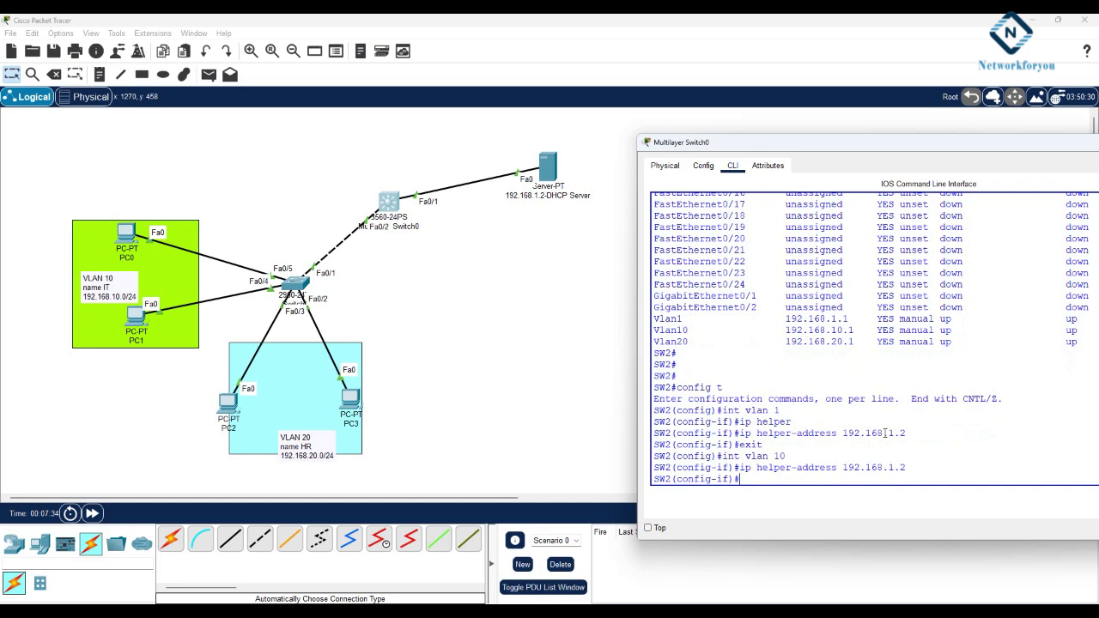
{"action": "type", "text": "exit"}
{"action": "key", "text": "Return"}
{"action": "key", "text": "Return"}
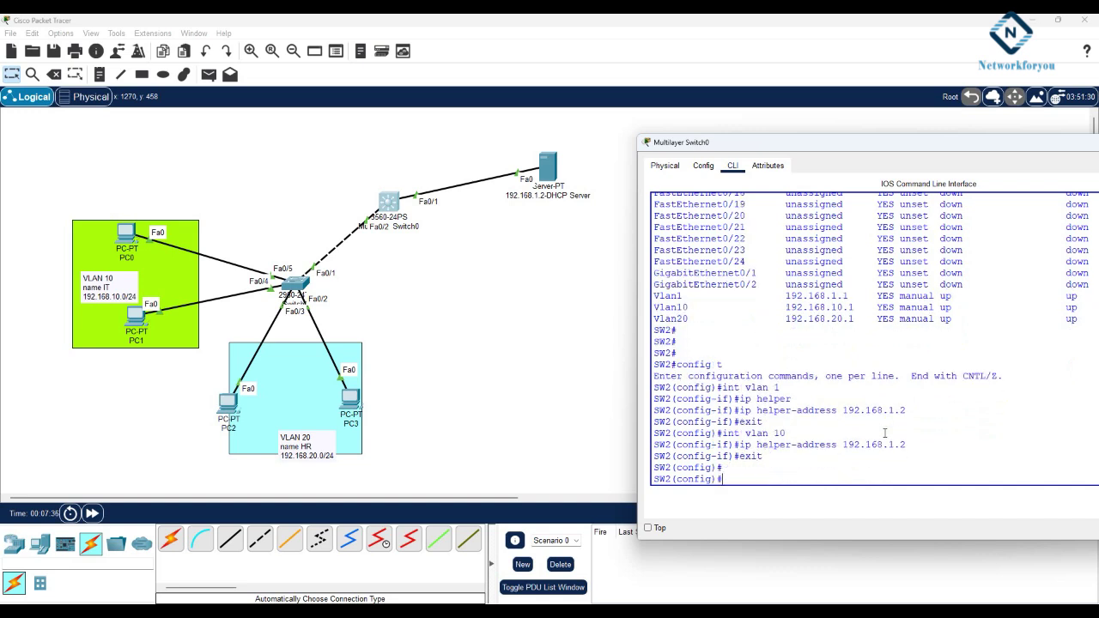
Configure interface VLAN 20 on SW2 with ip helper-address 192.168.1.2 and exit the interface.
{"action": "type", "text": "int vlan 20"}
{"action": "key", "text": "Return"}
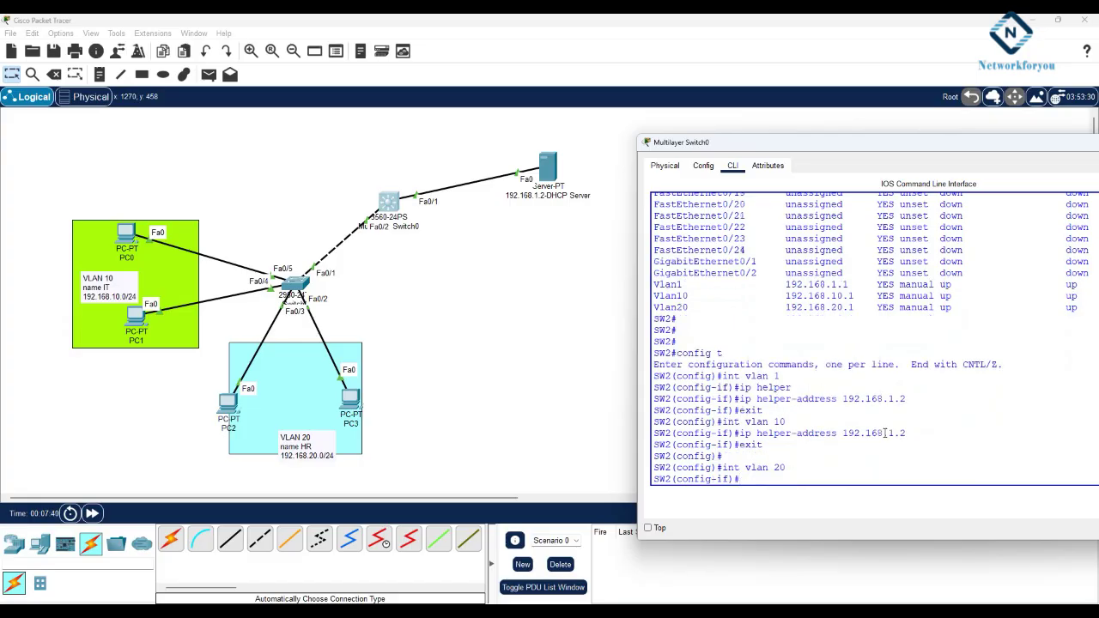
{"action": "type", "text": "ip hel"}
{"action": "key", "text": "Tab"}
{"action": "type", "text": "p"}
{"action": "key", "text": "Tab"}
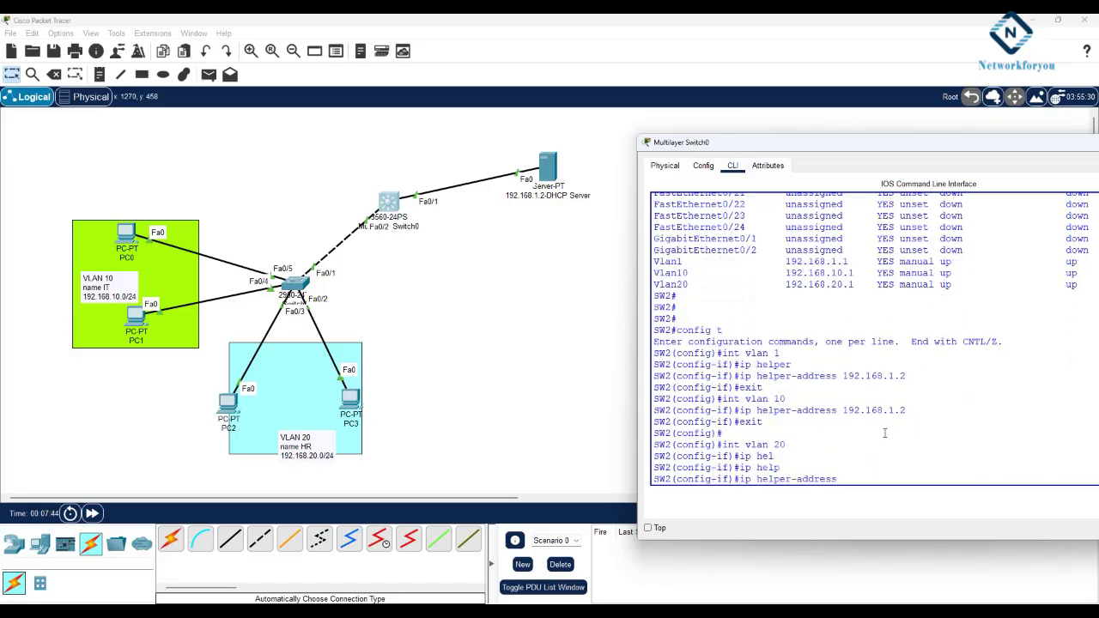
{"action": "type", "text": "192.168.1.2"}
{"action": "key", "text": "Return"}
{"action": "type", "text": "e"}
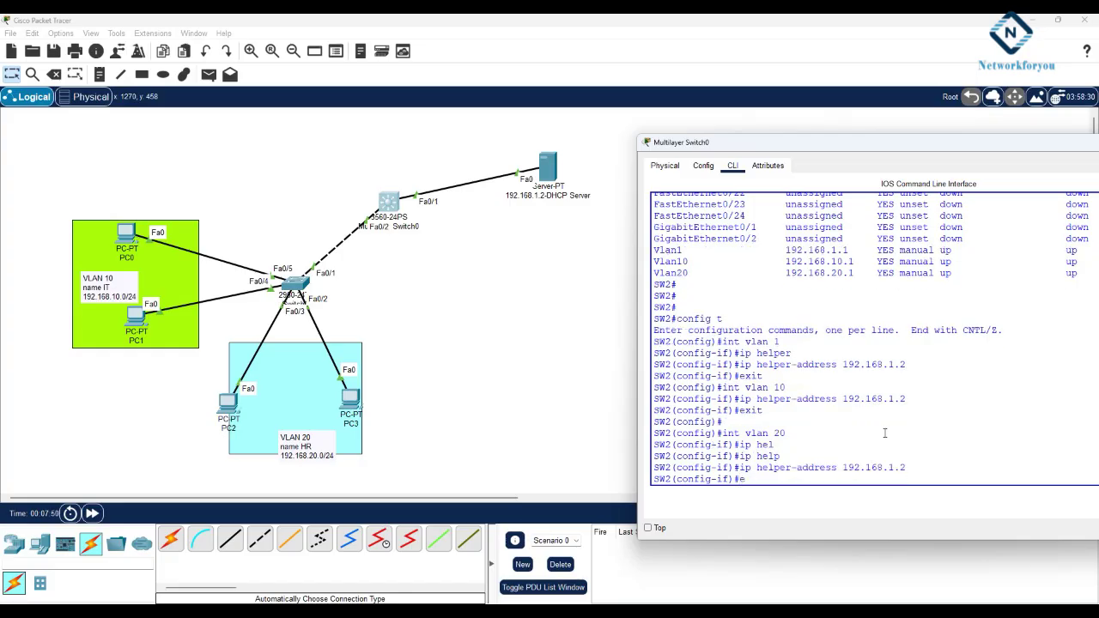
{"action": "type", "text": "xit"}
{"action": "key", "text": "Return"}
{"action": "key", "text": "Return"}
Enable IP routing on SW2 with ip routing and save the running configuration with do wr.
{"action": "type", "text": "ip routing"}
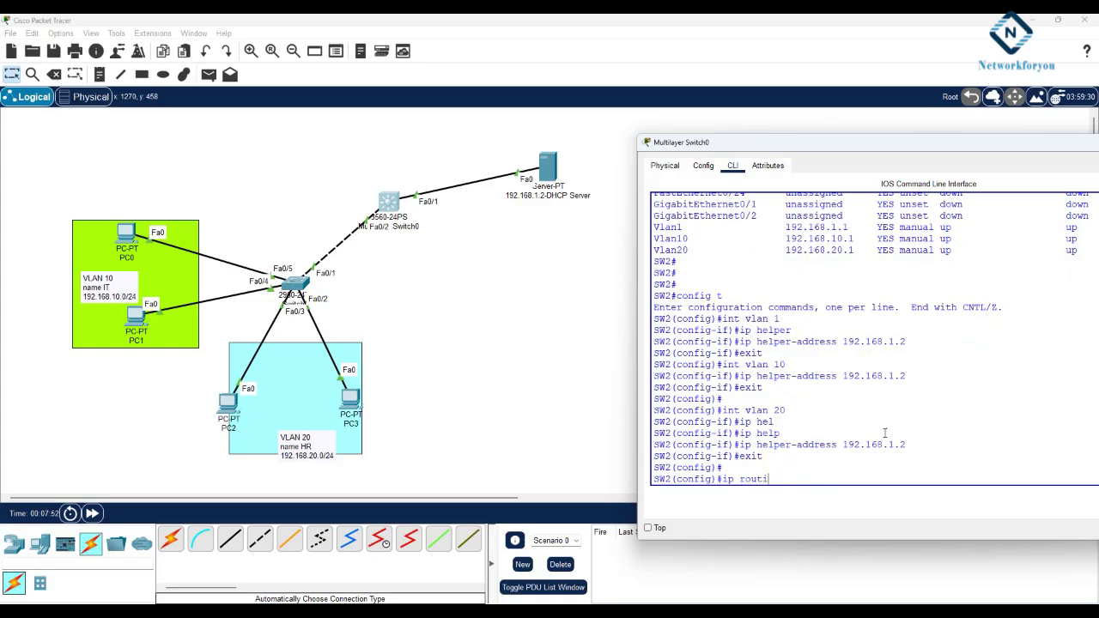
{"action": "key", "text": "Return"}
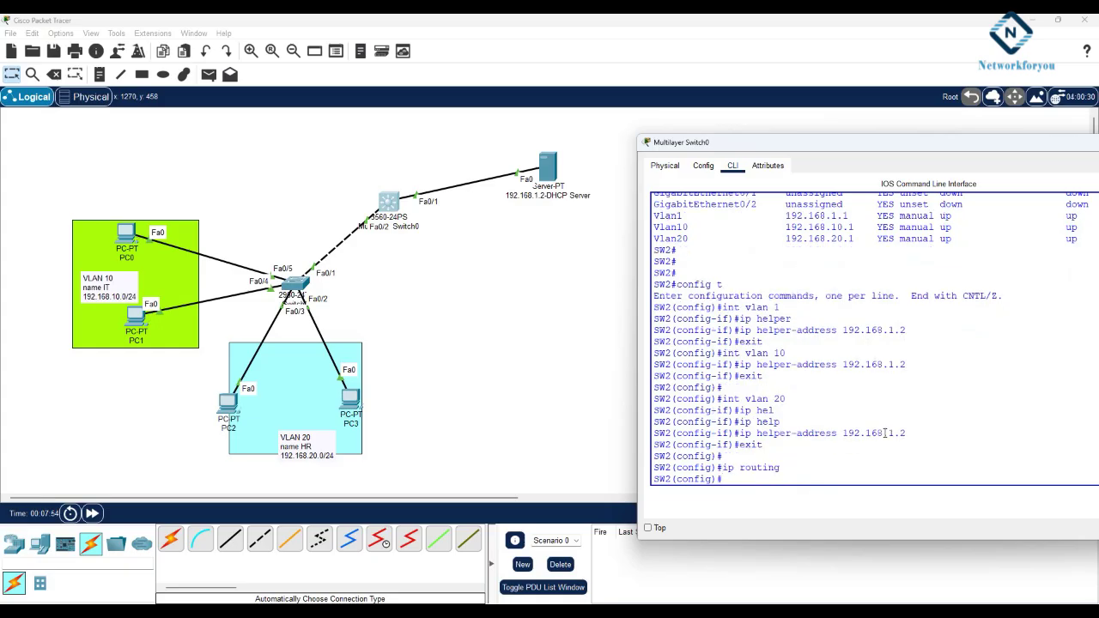
{"action": "key", "text": "Return"}
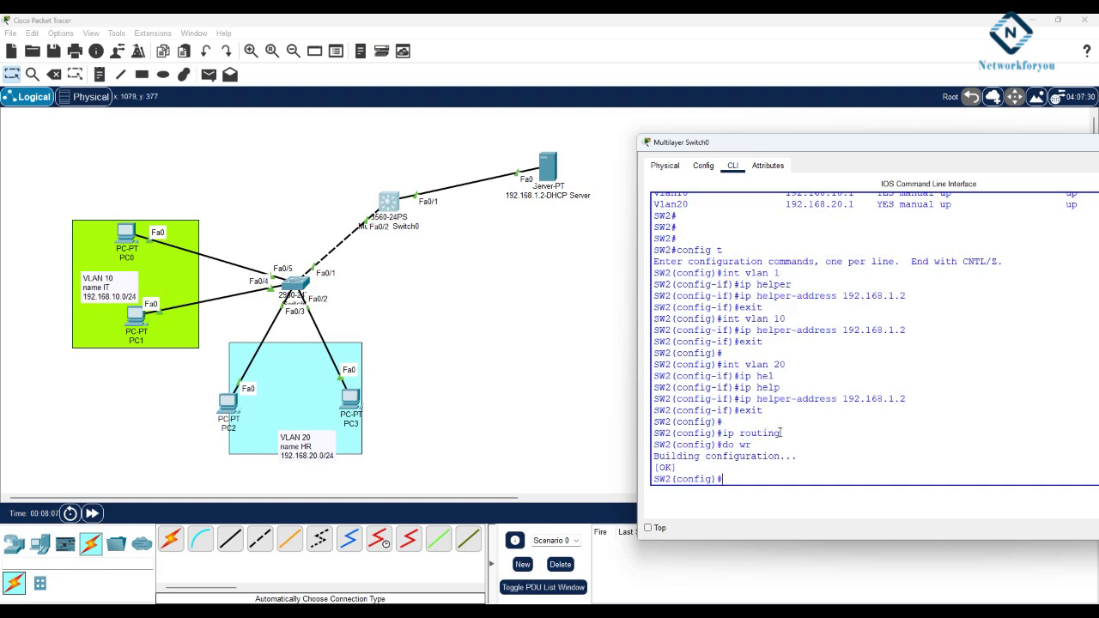
{"action": "left_click_drag", "start_coordinate": [780, 433], "coordinate": [705, 434]}
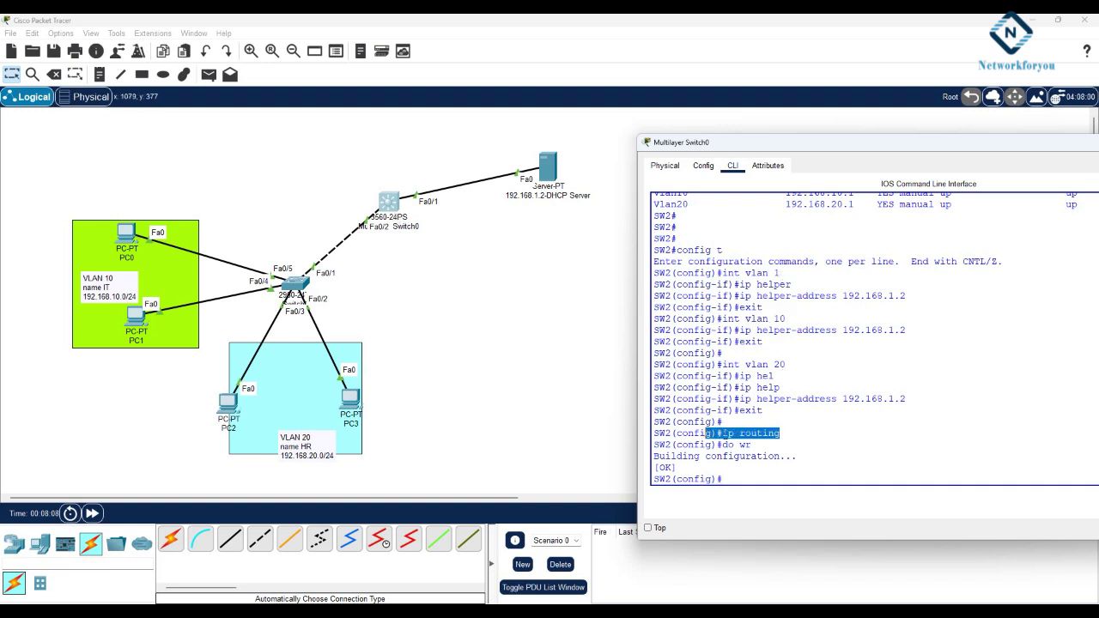
Set PC0's IP configuration to DHCP, switching it to Static and back to DHCP to request an address again.
{"action": "left_click", "coordinate": [126, 235]}
{"action": "left_click", "coordinate": [488, 168]}
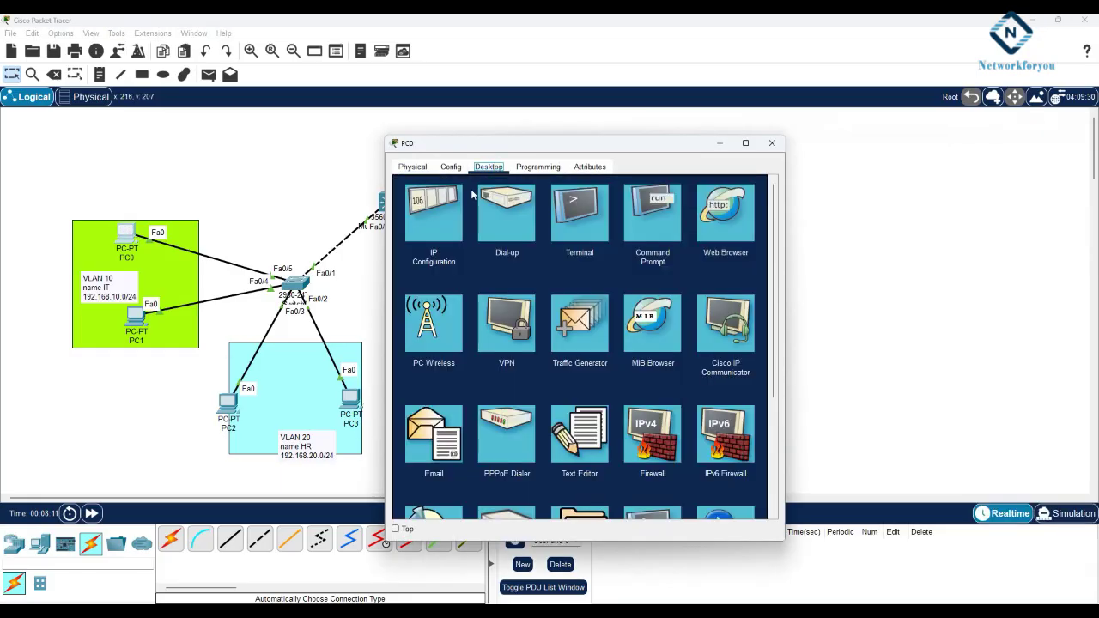
{"action": "left_click", "coordinate": [438, 210]}
{"action": "left_click_drag", "start_coordinate": [530, 143], "coordinate": [765, 169]}
{"action": "left_click", "coordinate": [655, 259]}
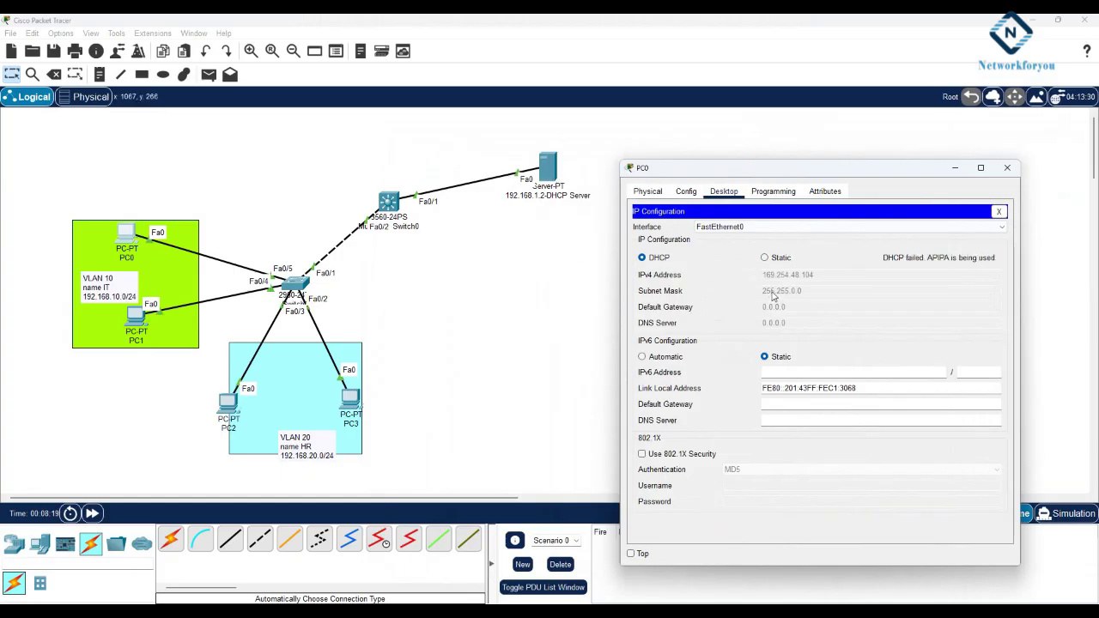
{"action": "left_click", "coordinate": [764, 258]}
{"action": "left_click", "coordinate": [642, 257]}
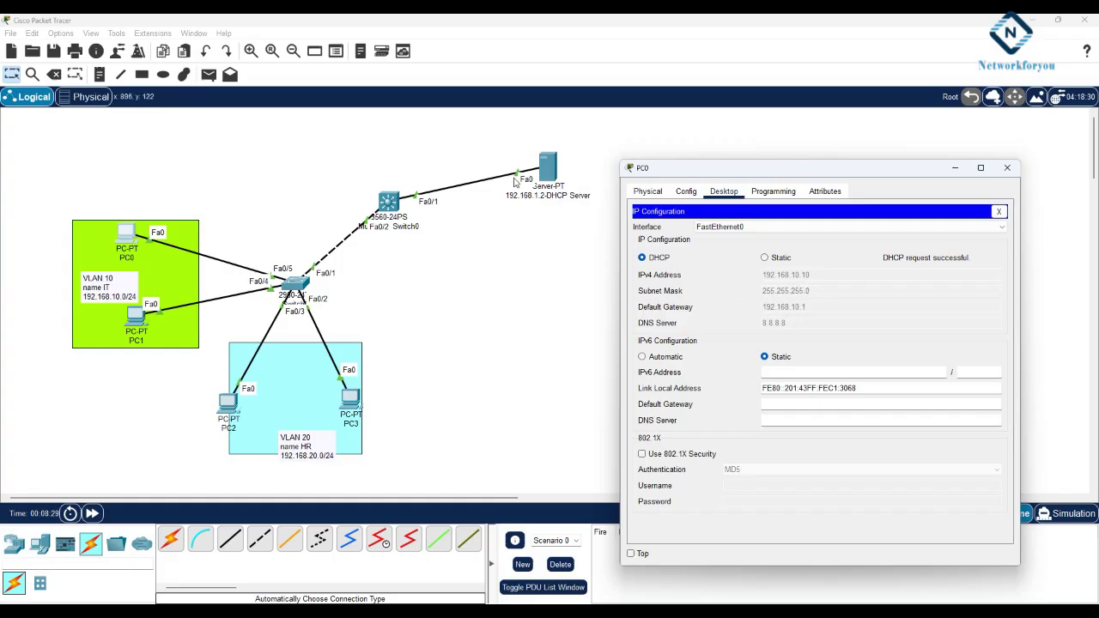
Set PC1's IP configuration to DHCP so it requests an address from the VLAN 10 pool.
{"action": "left_click", "coordinate": [142, 319]}
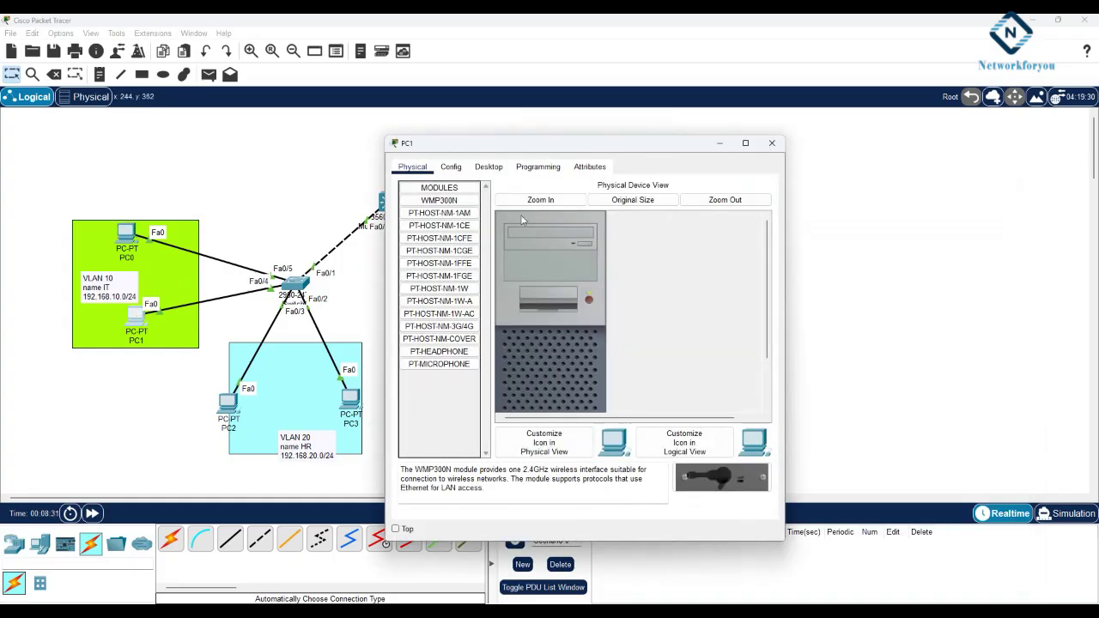
{"action": "left_click", "coordinate": [488, 166]}
{"action": "left_click", "coordinate": [453, 237]}
{"action": "left_click", "coordinate": [425, 232]}
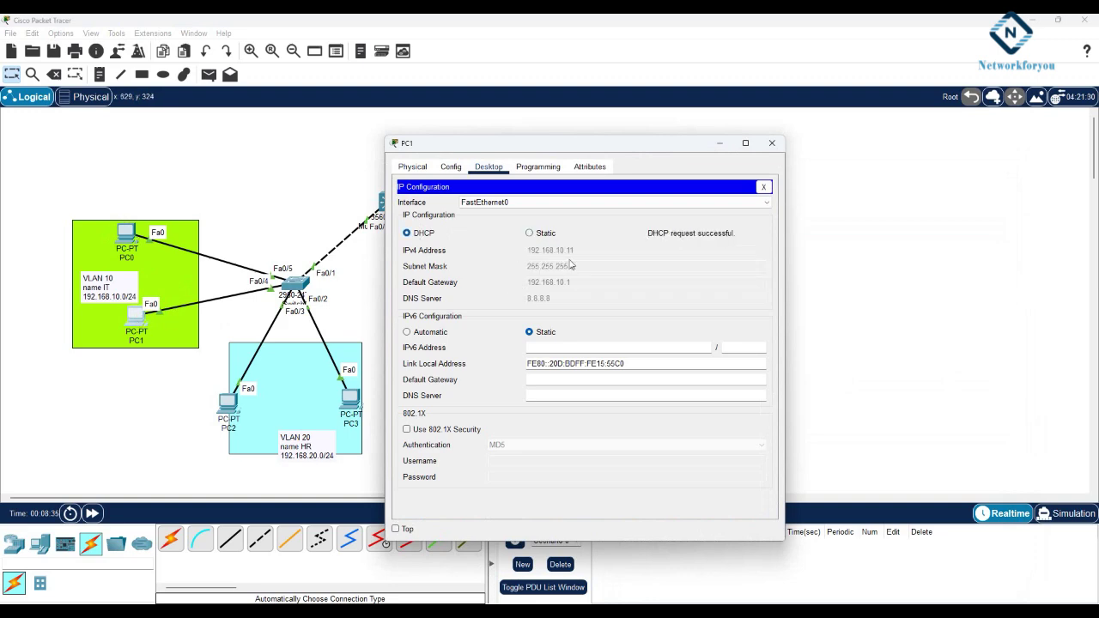
Set PC2's IP configuration to DHCP so it requests an address from the VLAN 20 pool, then leave its window.
{"action": "left_click", "coordinate": [228, 401]}
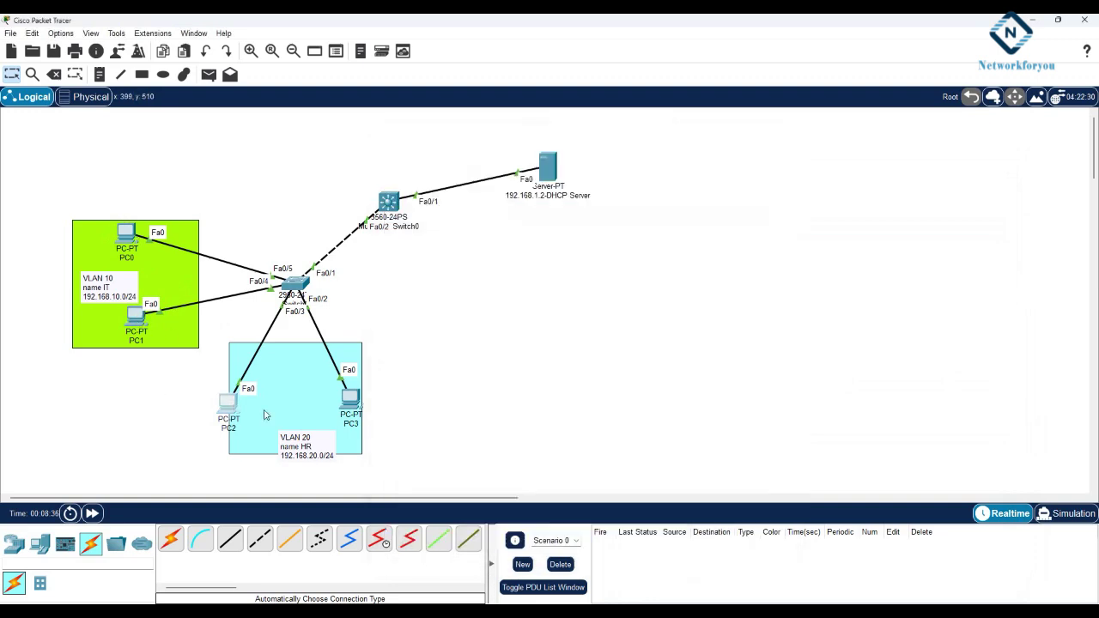
{"action": "left_click", "coordinate": [489, 167]}
{"action": "left_click", "coordinate": [436, 210]}
{"action": "left_click", "coordinate": [407, 232]}
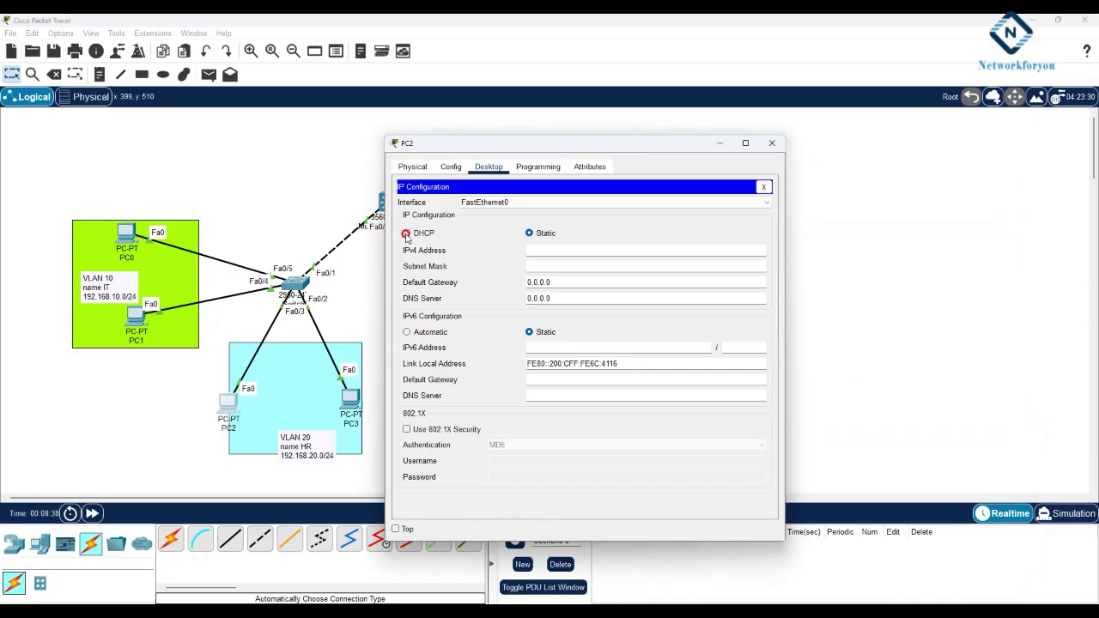
{"action": "left_click_drag", "start_coordinate": [515, 138], "coordinate": [635, 138]}
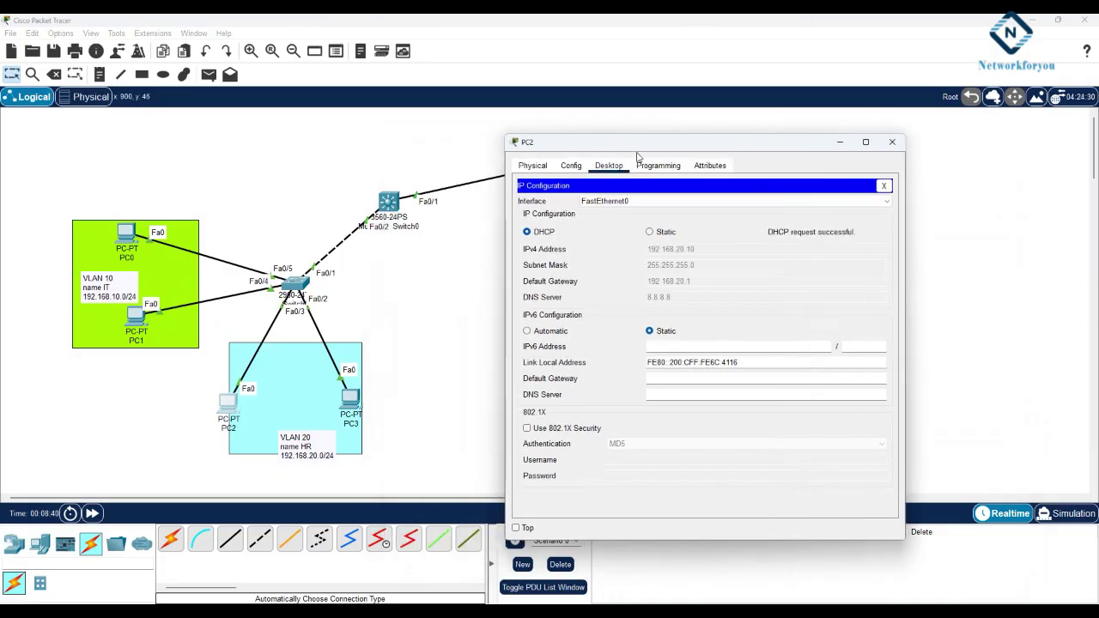
{"action": "left_click", "coordinate": [449, 317]}
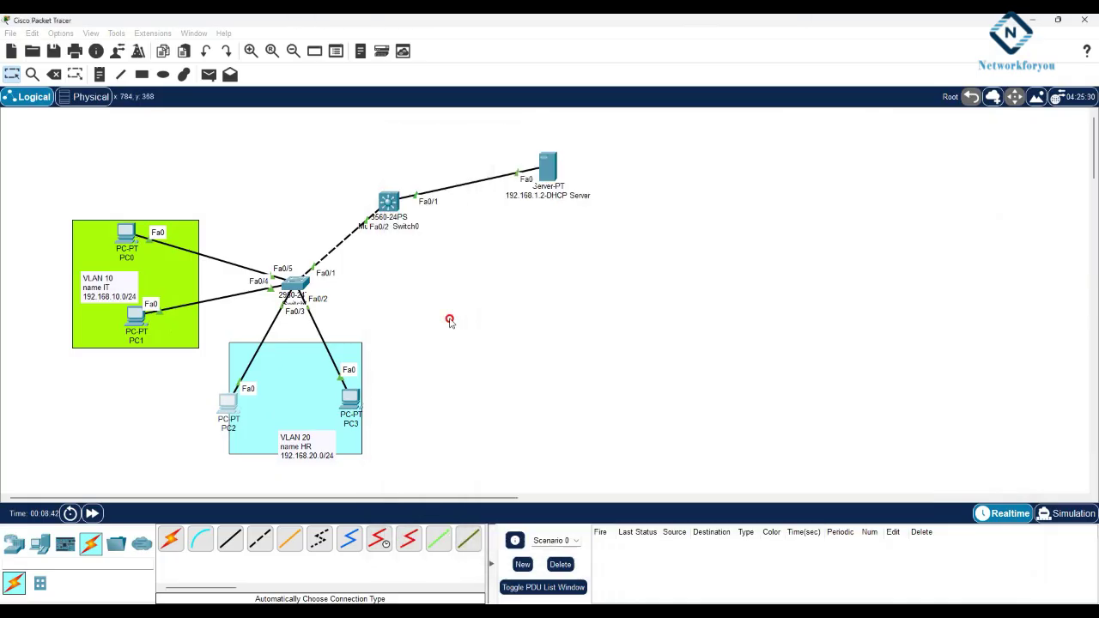
Set PC3's IP configuration to DHCP for a VLAN 20 address and close its window.
{"action": "left_click", "coordinate": [357, 398]}
{"action": "left_click", "coordinate": [489, 167]}
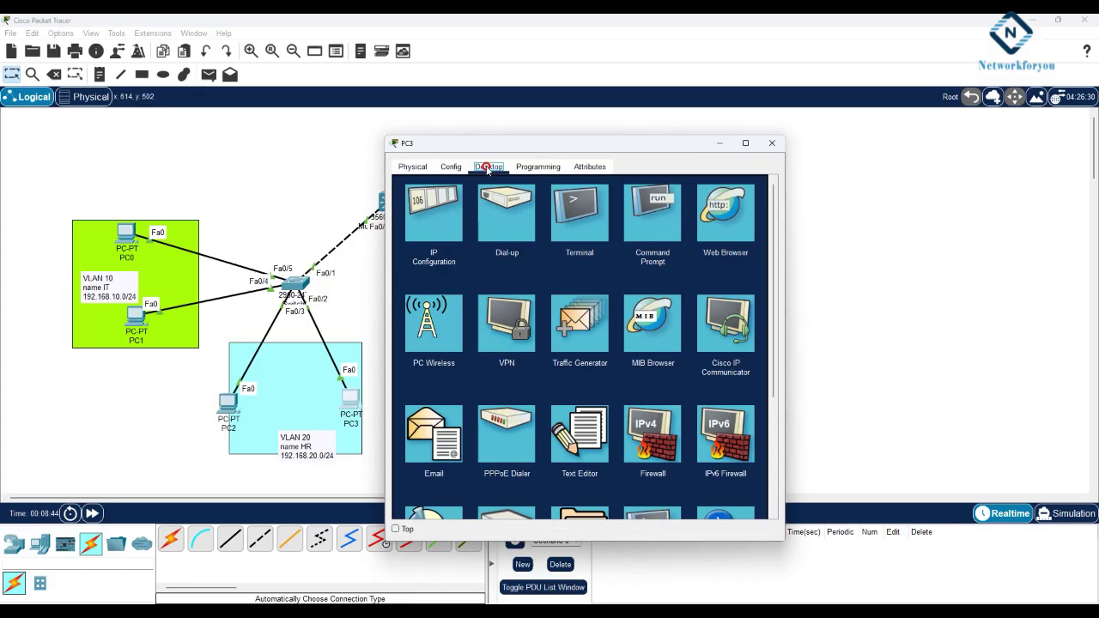
{"action": "left_click", "coordinate": [436, 206]}
{"action": "left_click", "coordinate": [409, 233]}
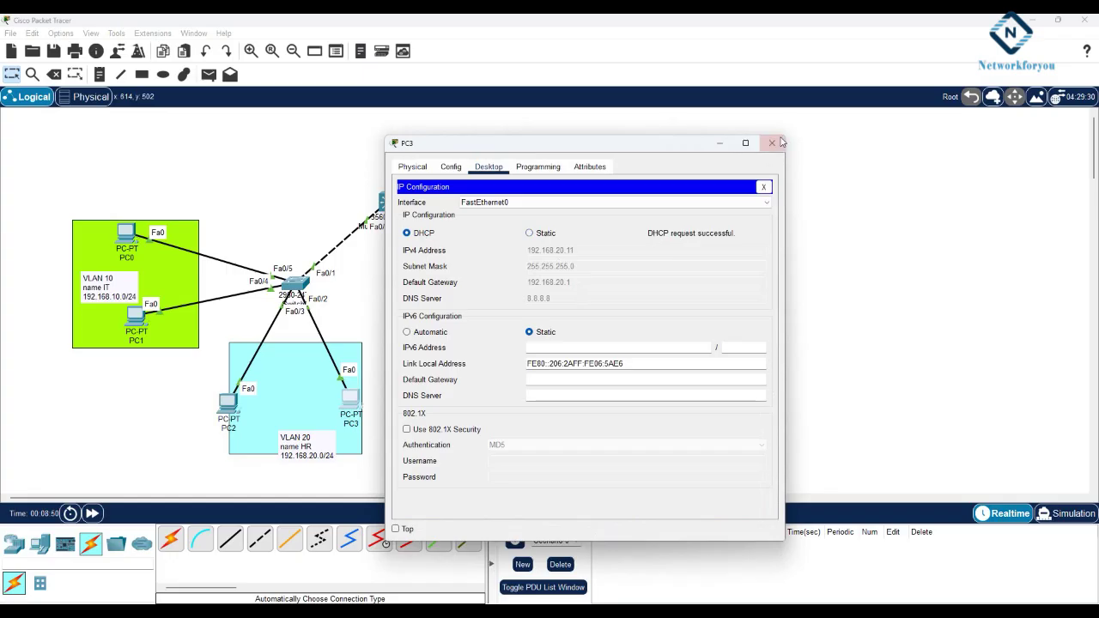
{"action": "left_click", "coordinate": [772, 143]}
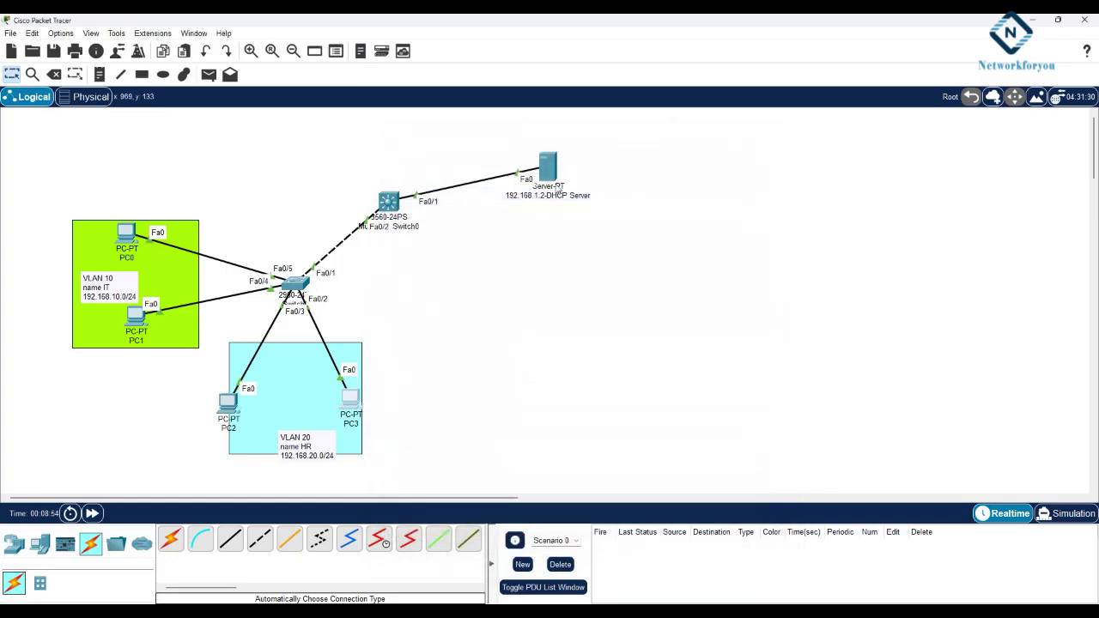
{"action": "mouse_move", "coordinate": [556, 186]}
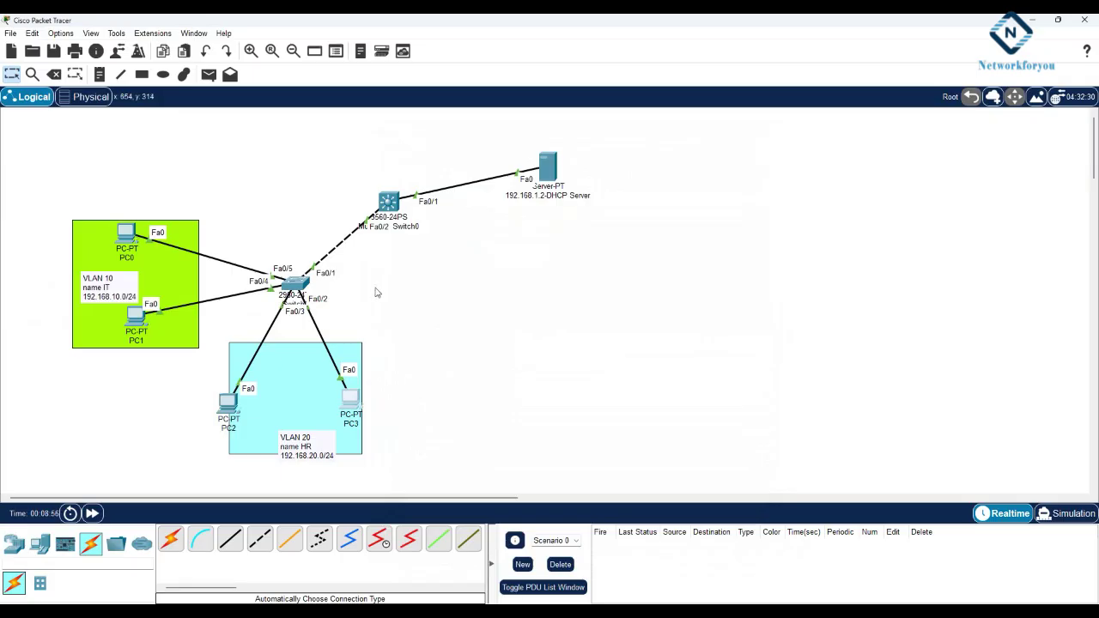